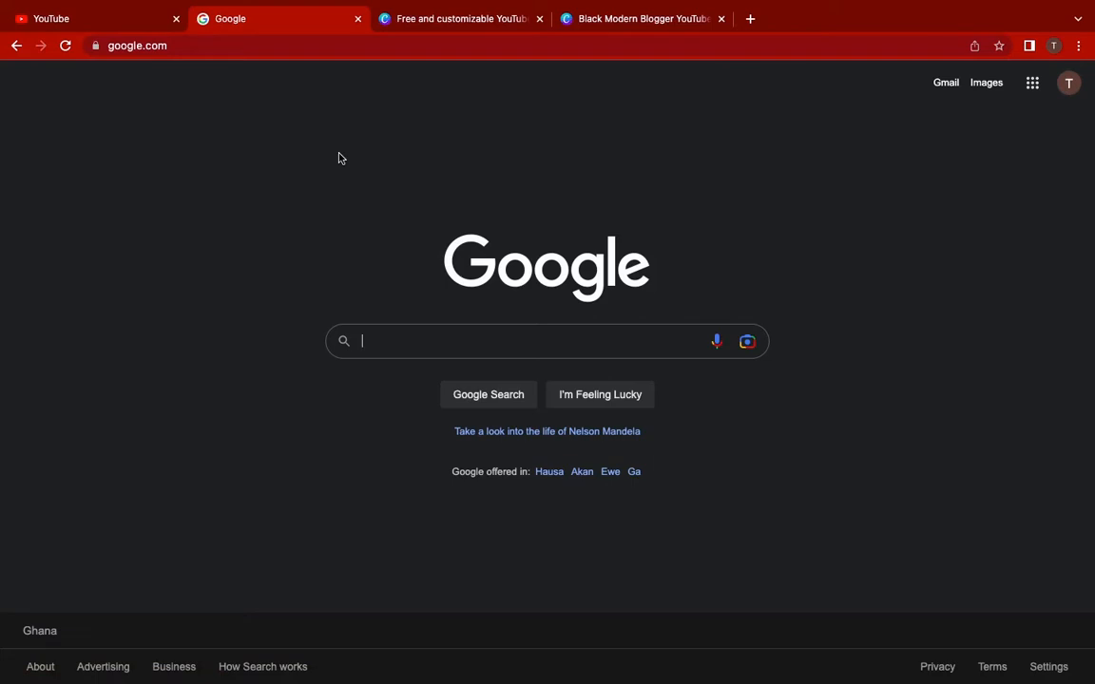
Go to YouTube from the Google apps grid and open the account menu
left_click(1033, 88)
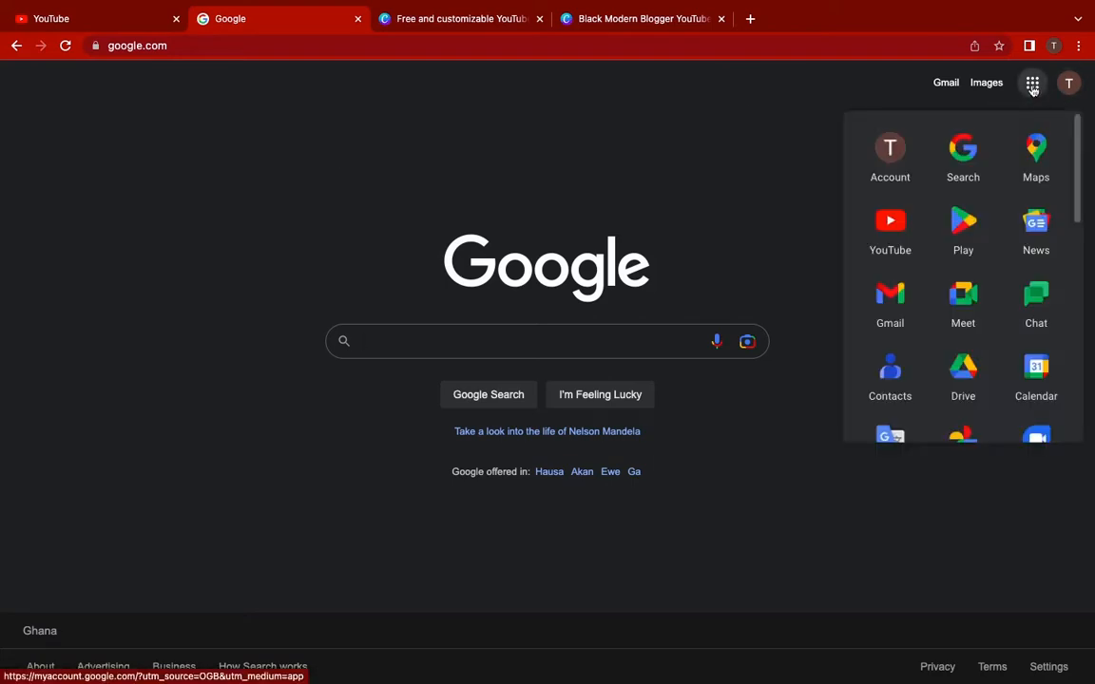
left_click(890, 232)
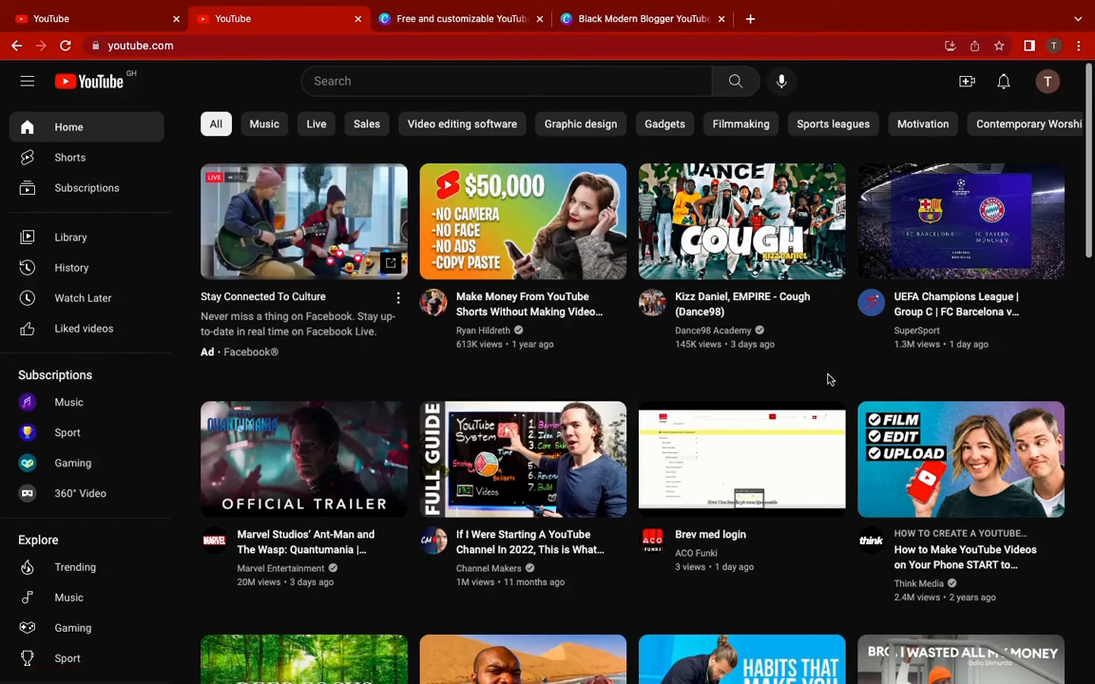
scroll(827, 379, "down", 5)
scroll(827, 379, "up", 5)
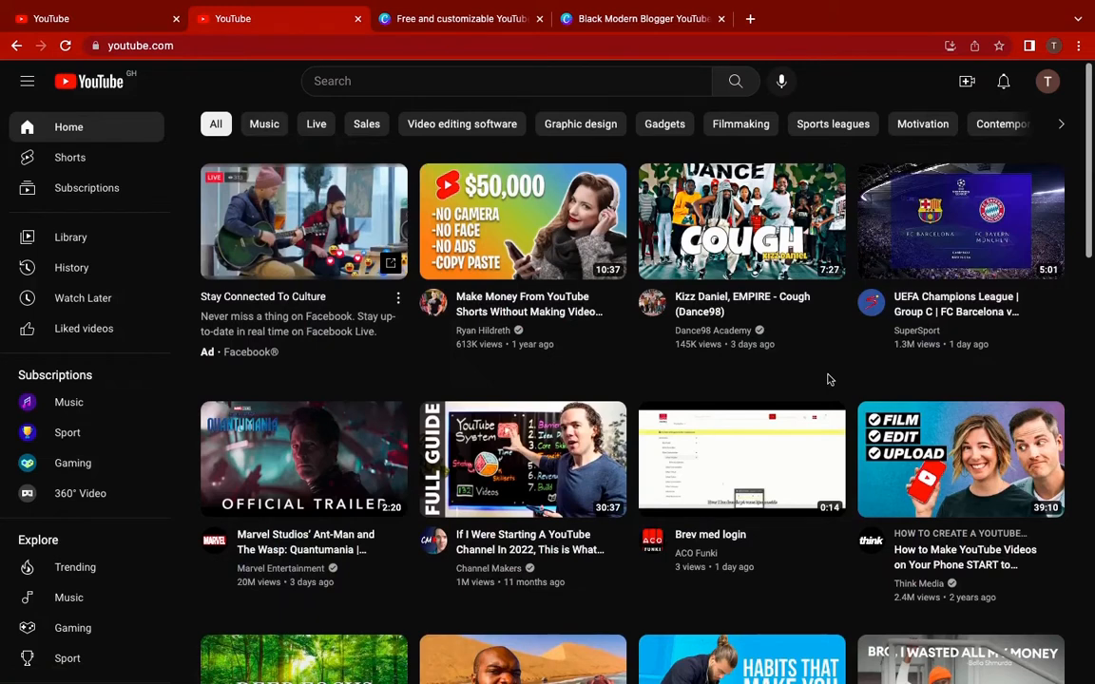
left_click(1047, 83)
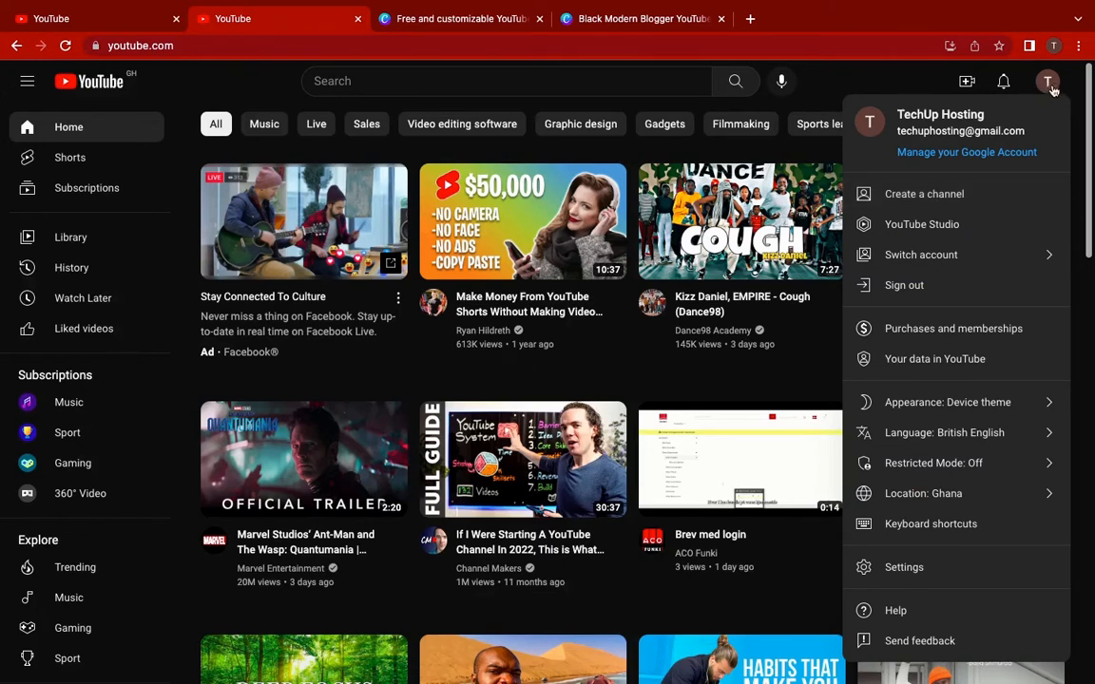
Start creating a new channel and check its name, TechUp Hosting
left_click(936, 203)
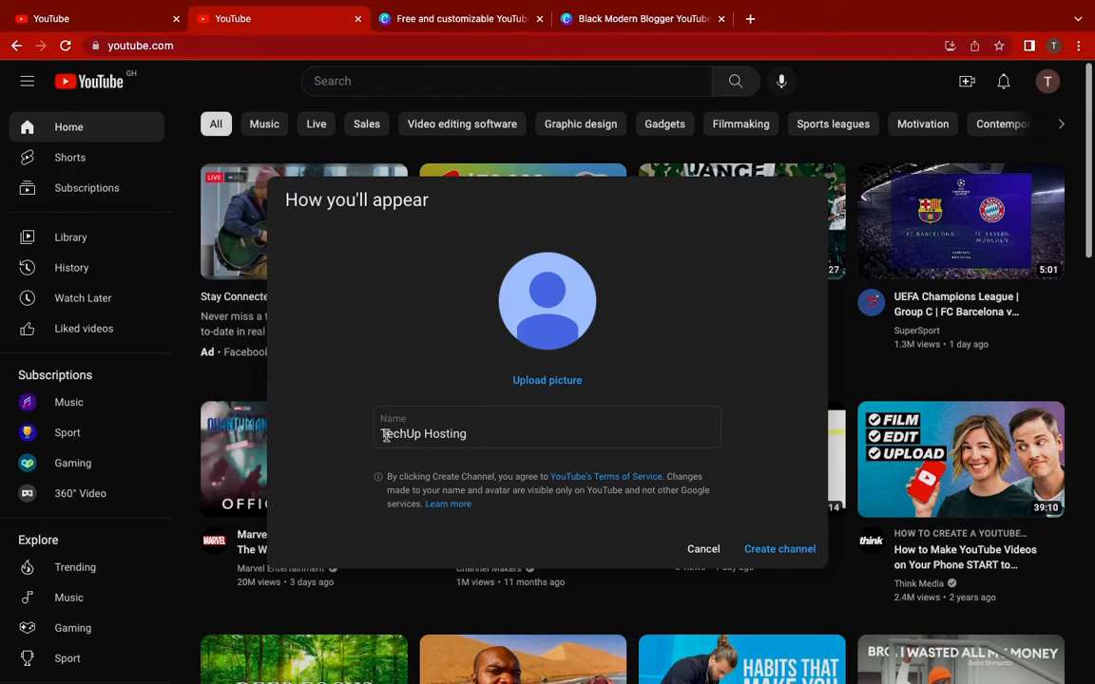
left_click(467, 434)
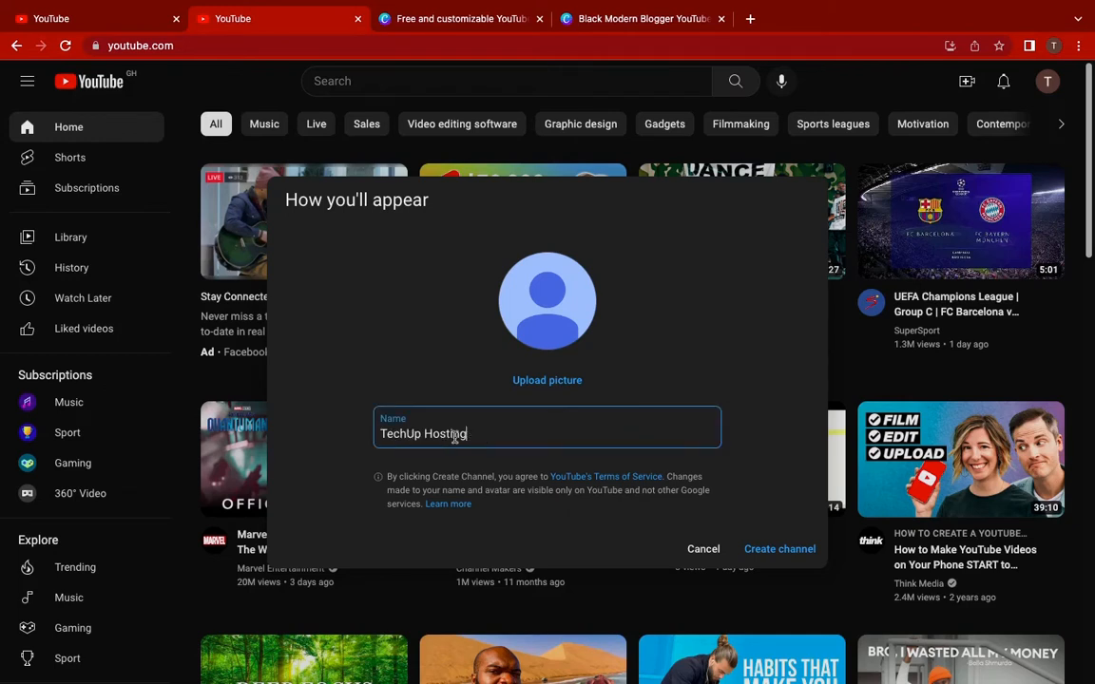
left_click_drag(466, 434, 380, 434)
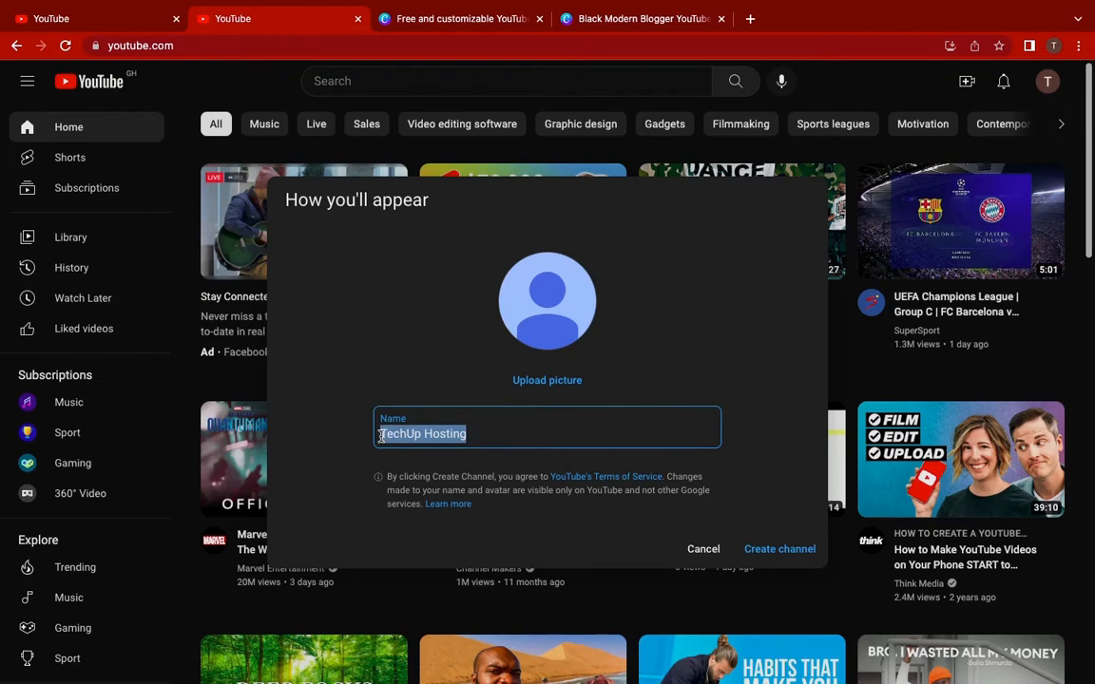
left_click(485, 433)
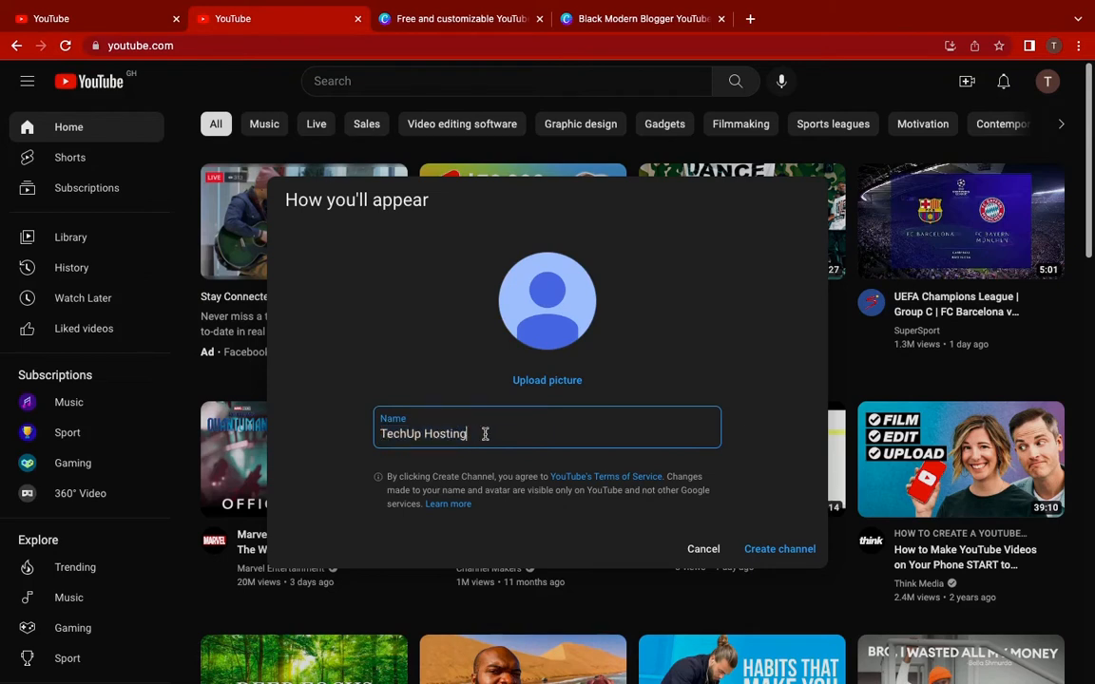
Upload SQUARE LOGO.jpg as the channel picture and accept the crop
left_click(550, 381)
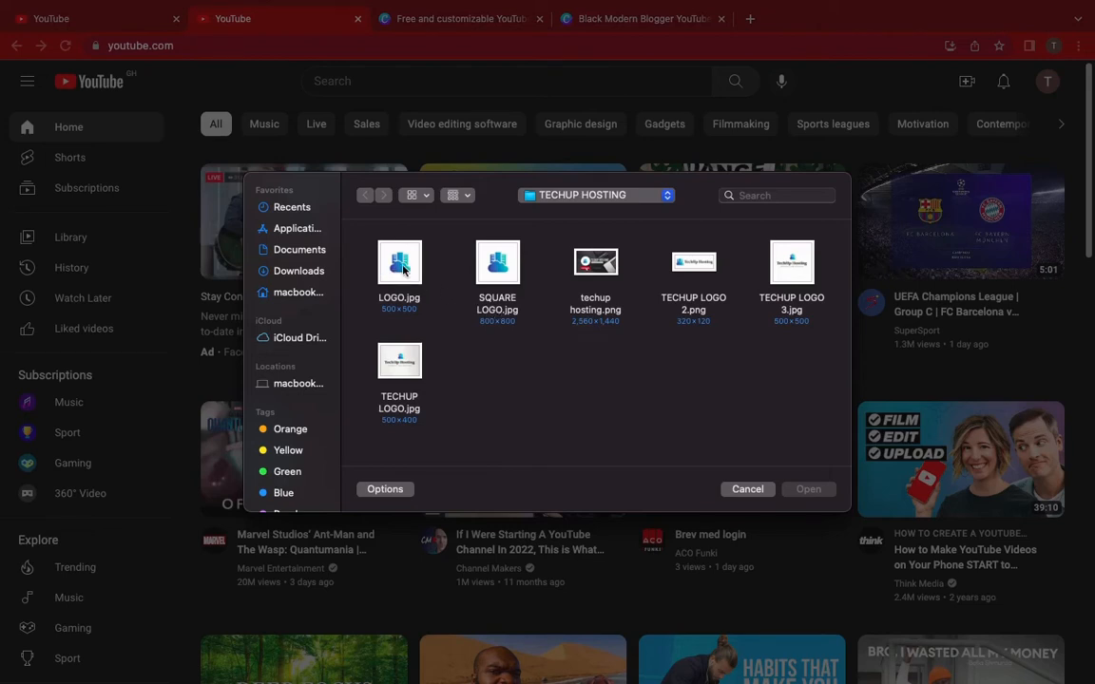
left_click(502, 270)
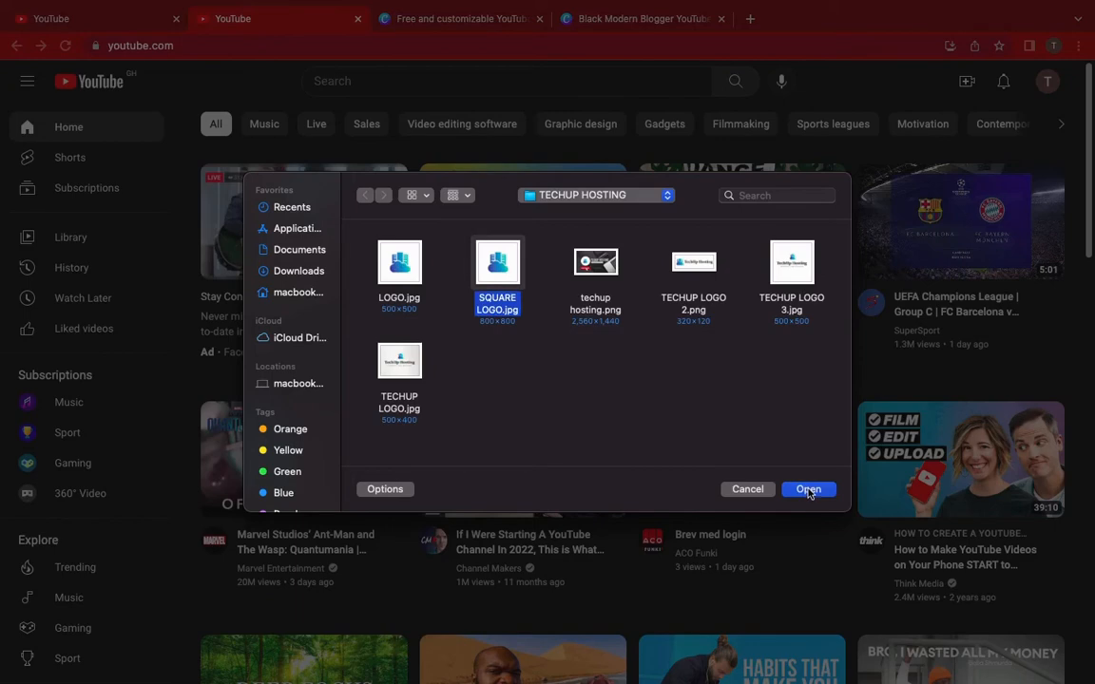
left_click(806, 488)
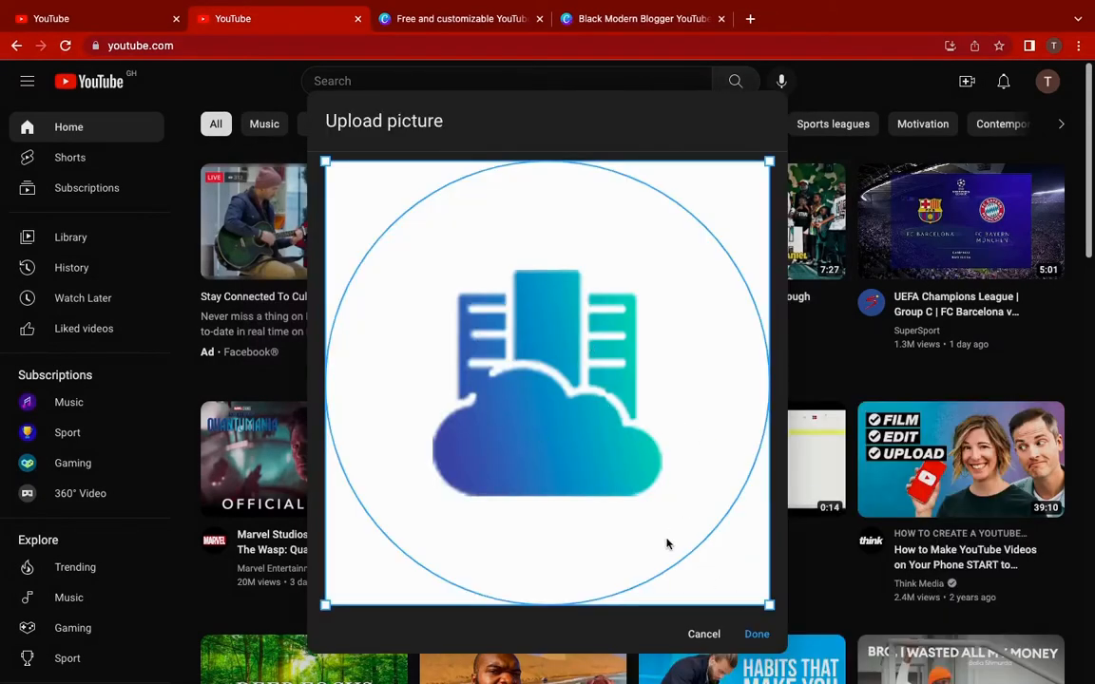
left_click(756, 635)
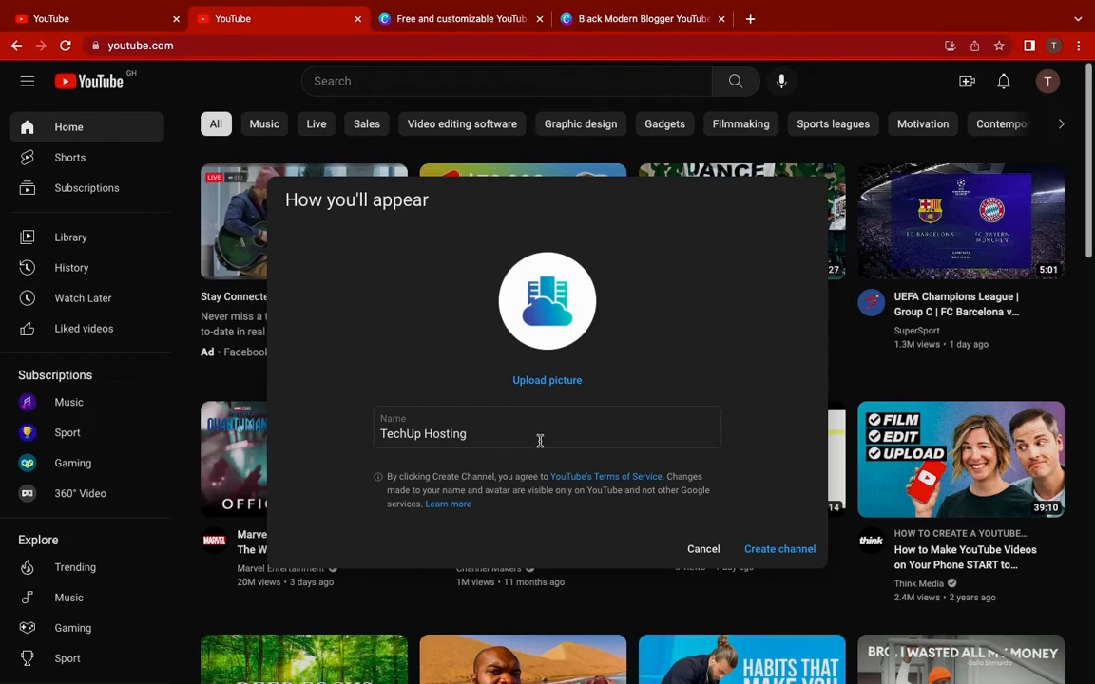
Create the TechUp Hosting channel and open Customise channel in YouTube Studio
left_click(781, 555)
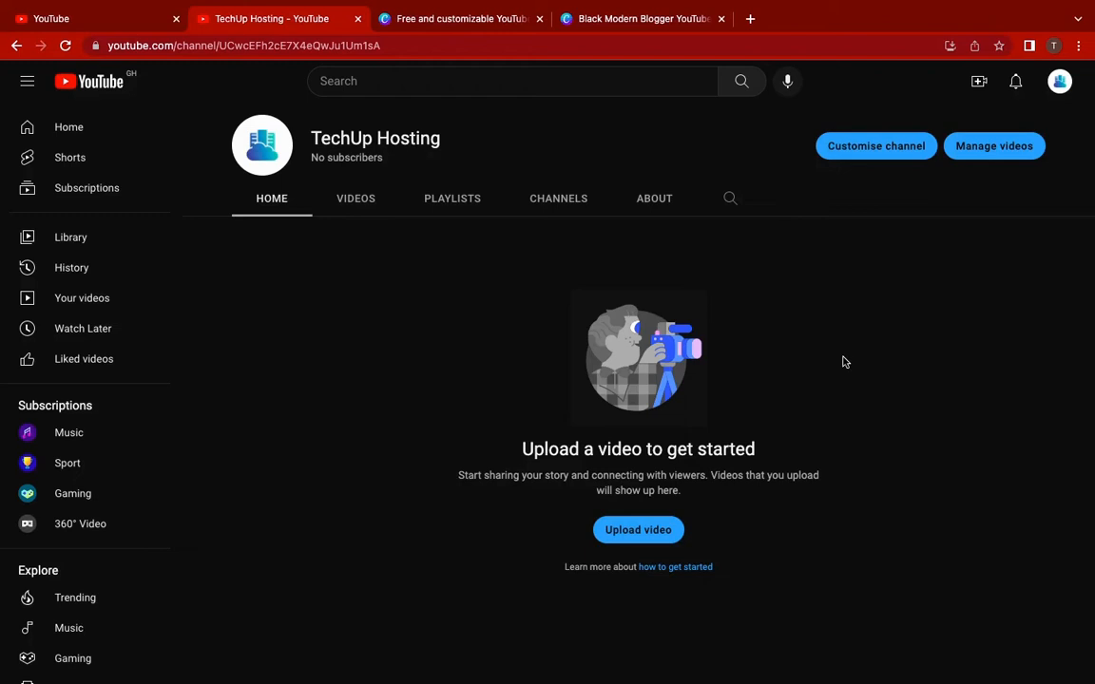
left_click(902, 150)
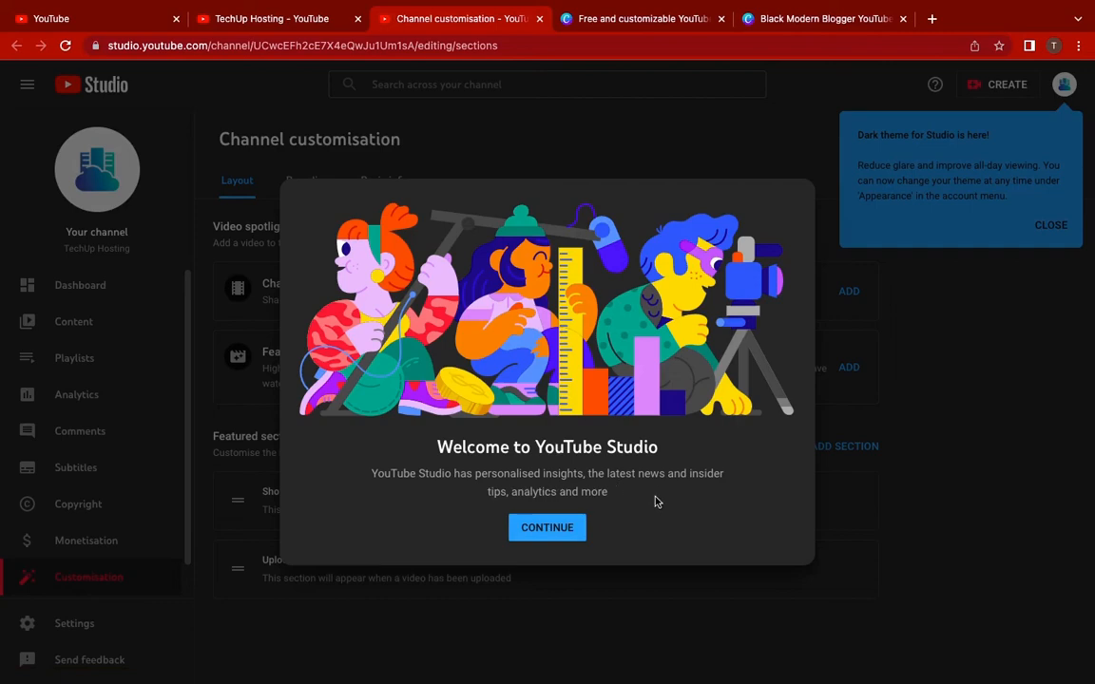
Dismiss the YouTube Studio welcome dialog and both tips, then go to Branding
left_click(567, 534)
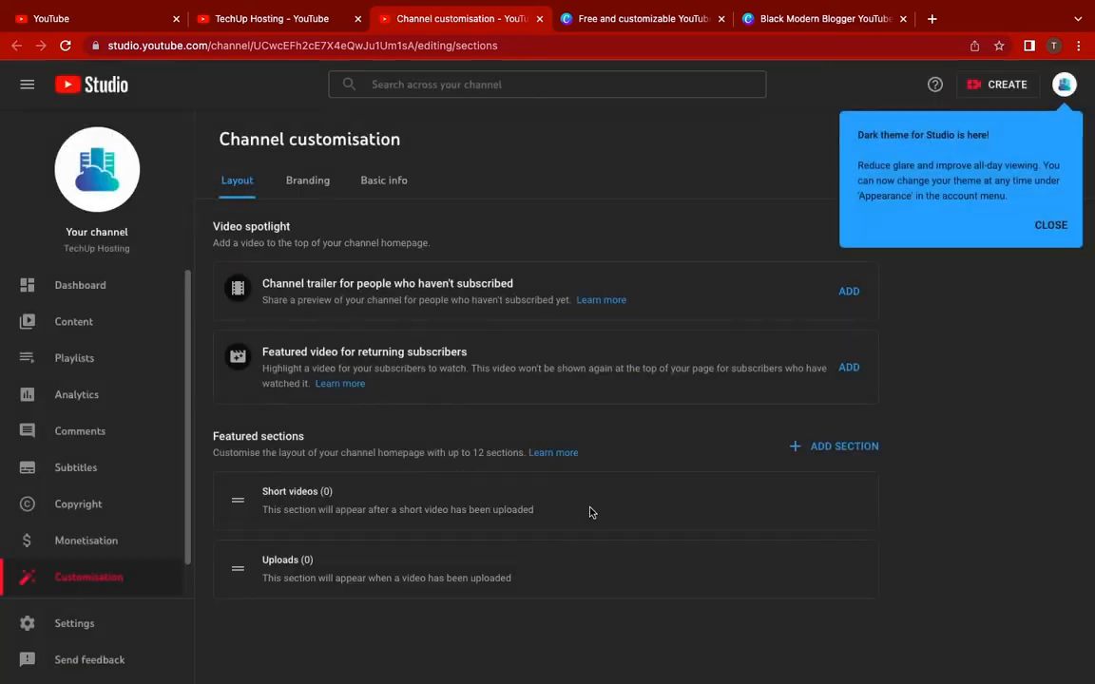
left_click(1050, 225)
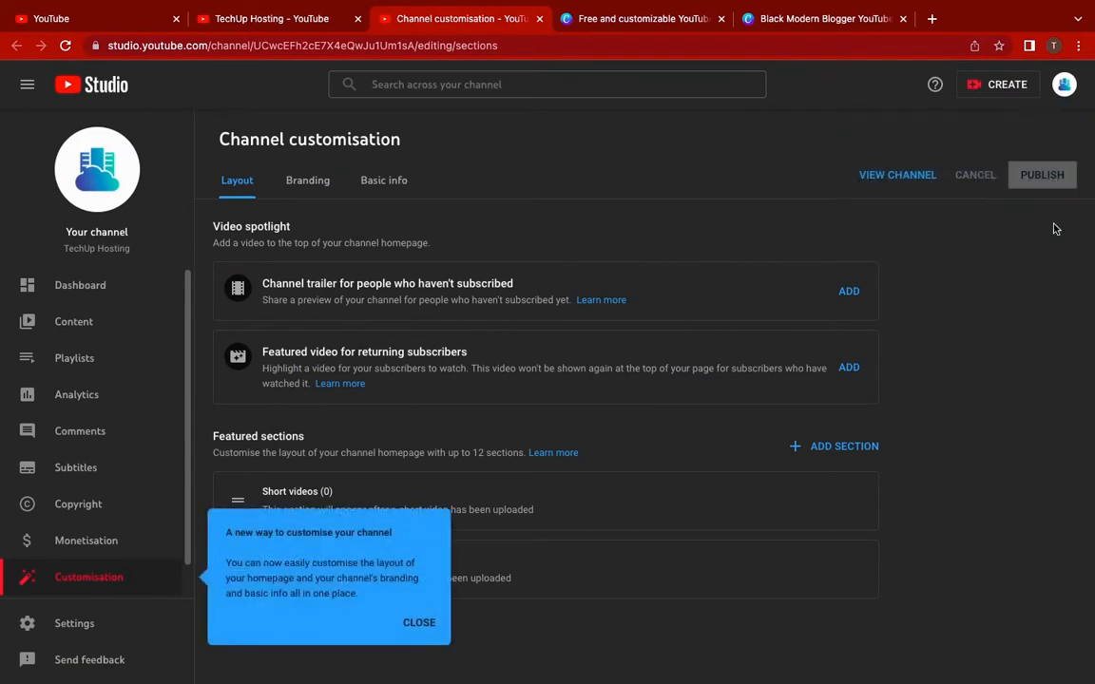
left_click(419, 624)
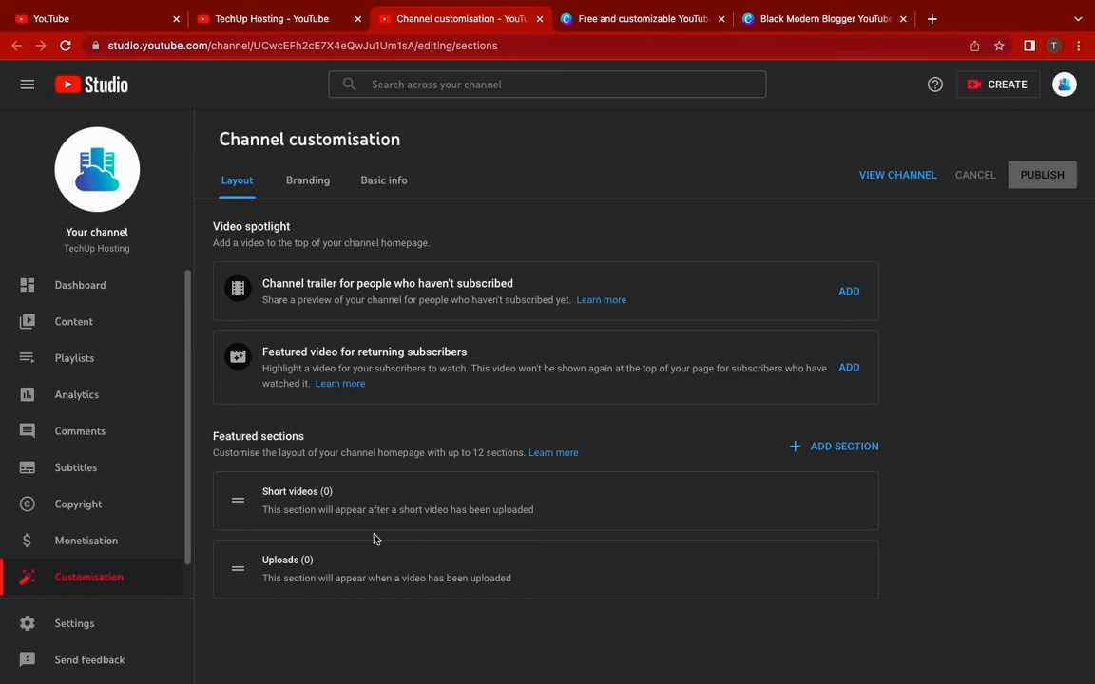
left_click(307, 183)
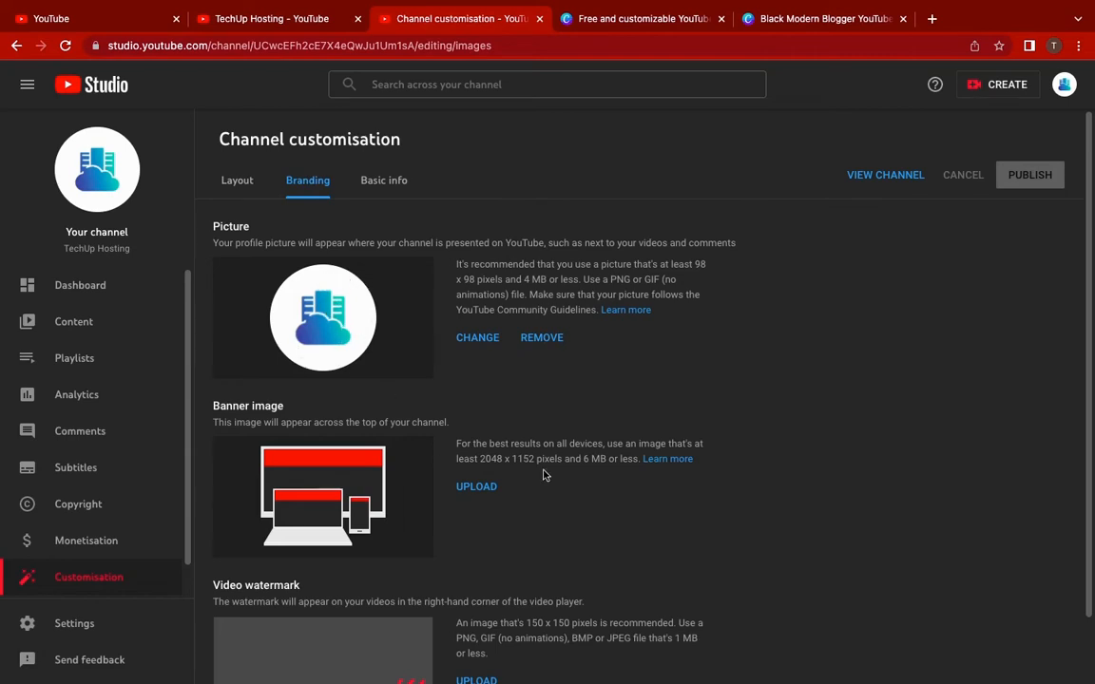
Scroll down the Branding settings, then go back to the YouTube home page tab
scroll(545, 475, "down", 1)
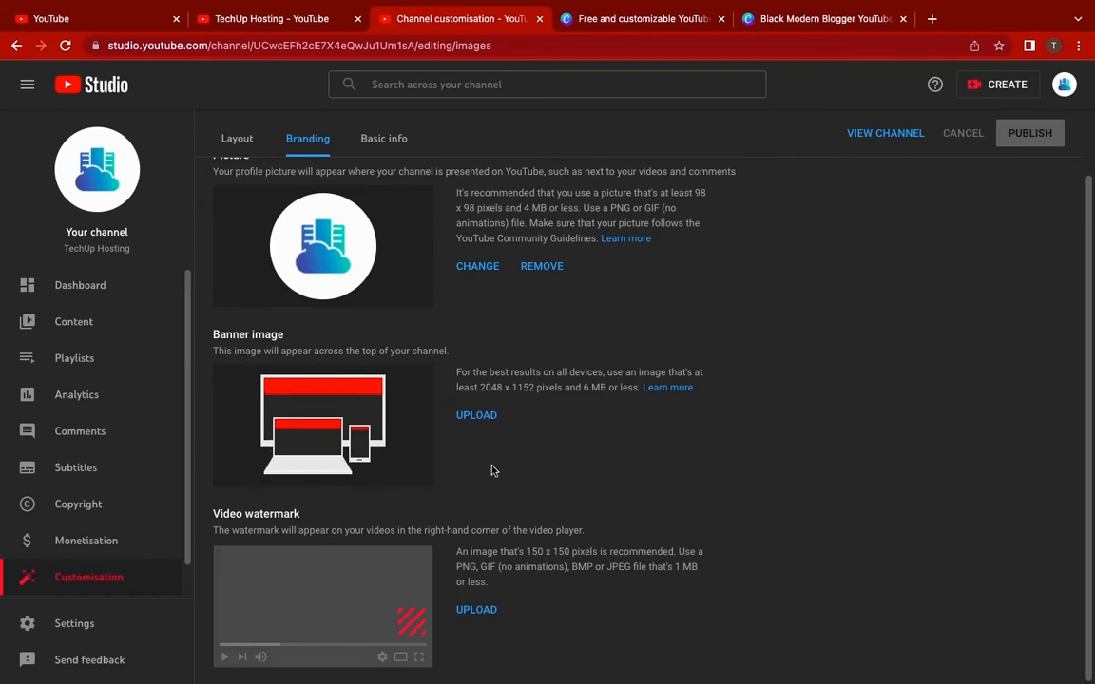
left_click(107, 18)
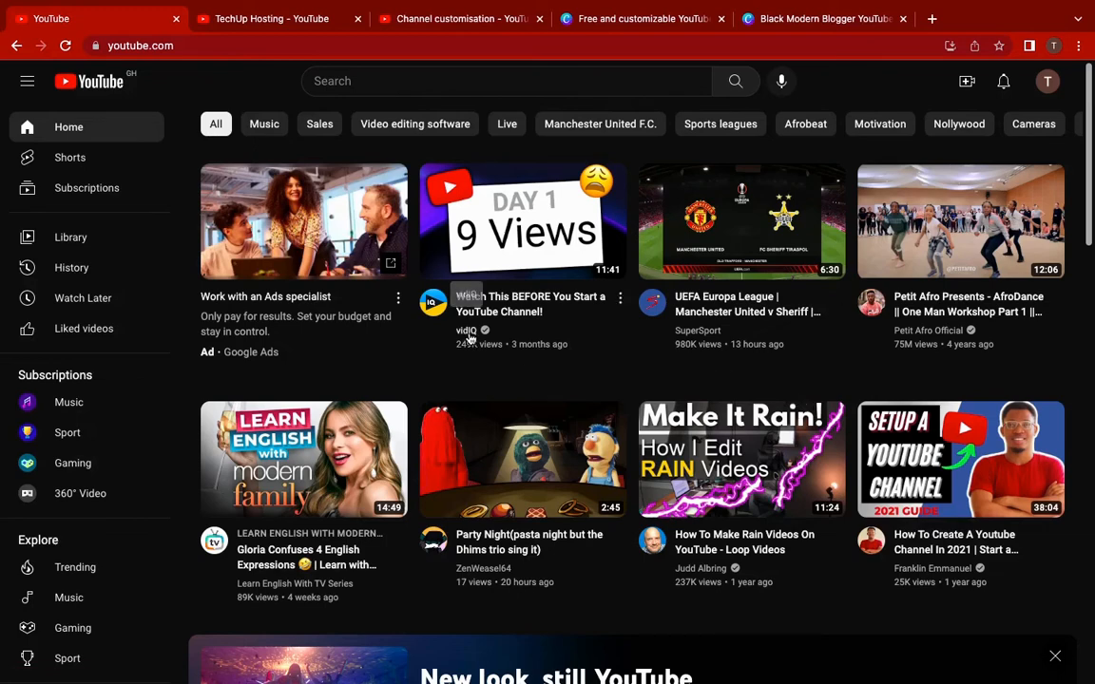
Look at the vidIQ channel page for reference, then return to the Branding settings
left_click(466, 333)
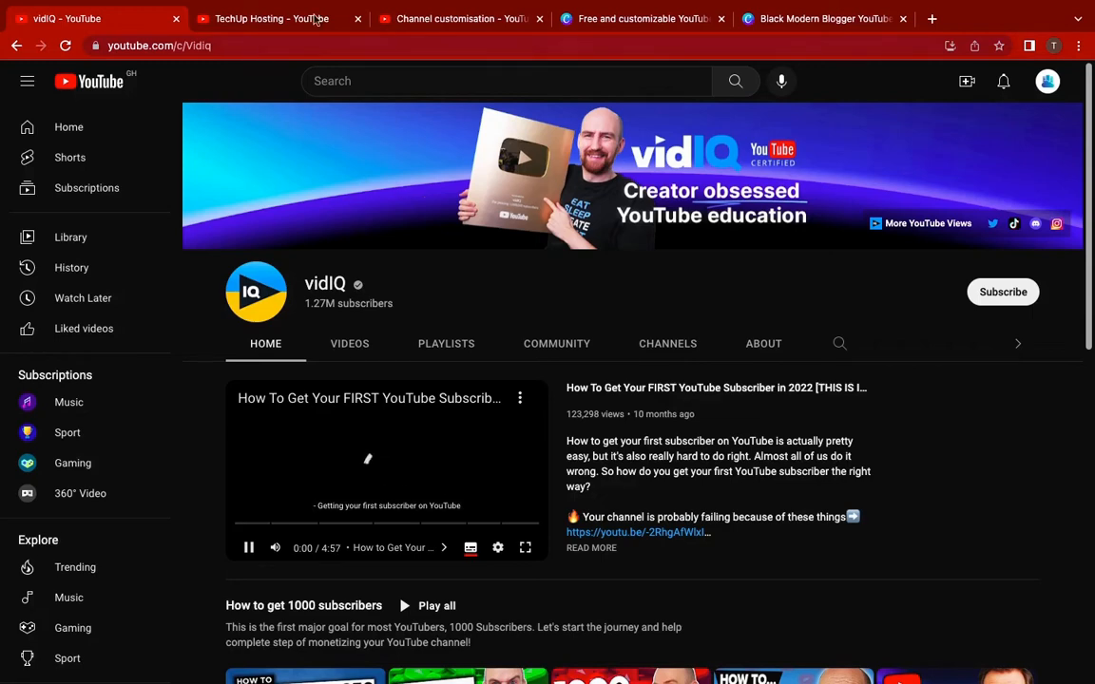
left_click(418, 23)
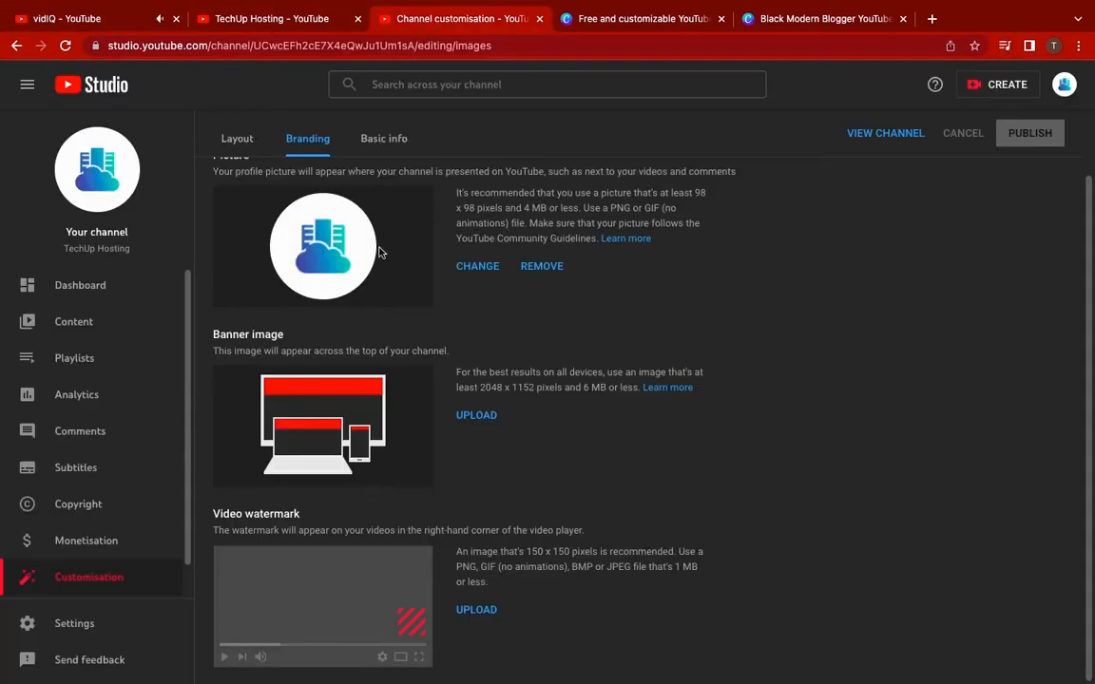
left_click(247, 19)
left_click(95, 17)
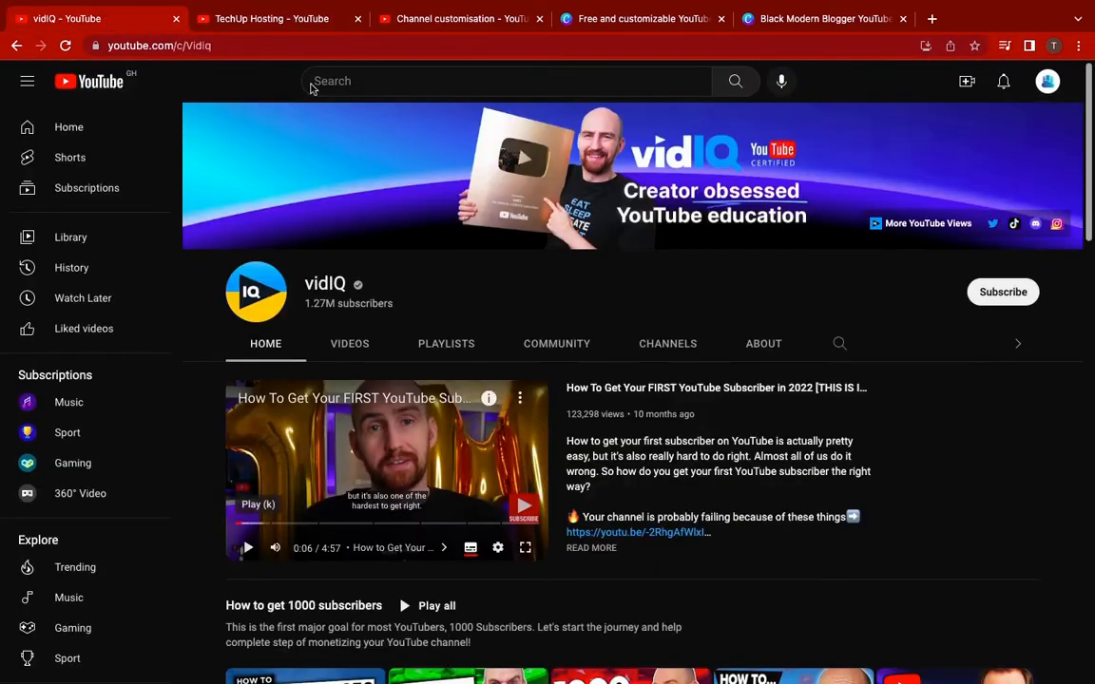
left_click(419, 19)
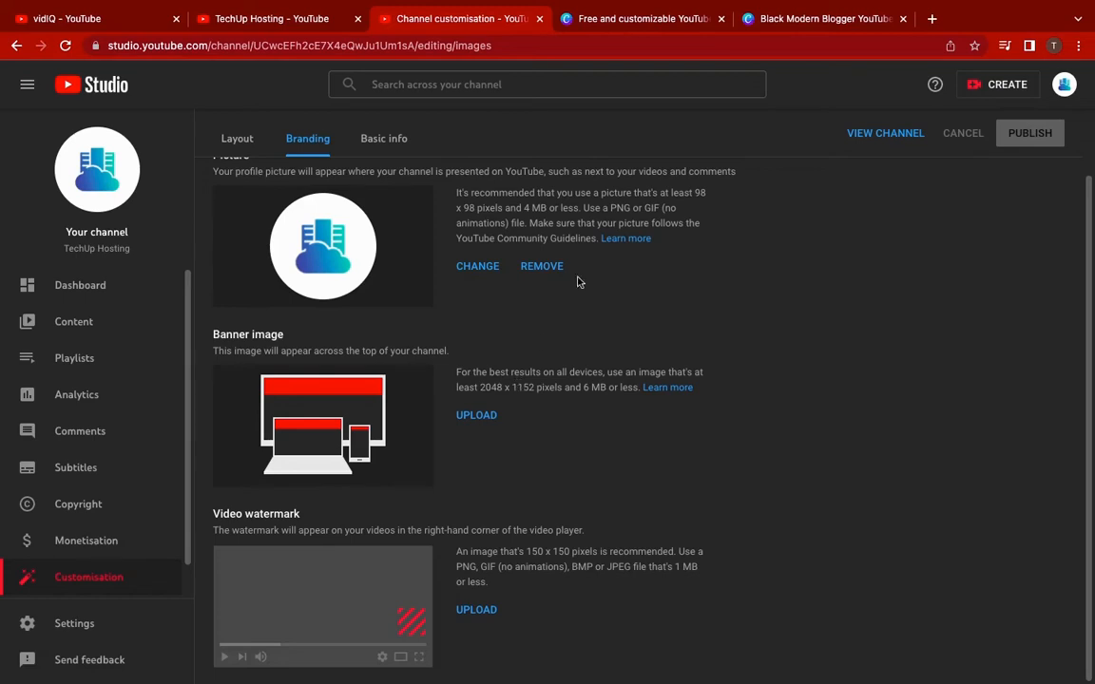
In Canva's YouTube banner templates, search for 'youtube'
left_click(642, 20)
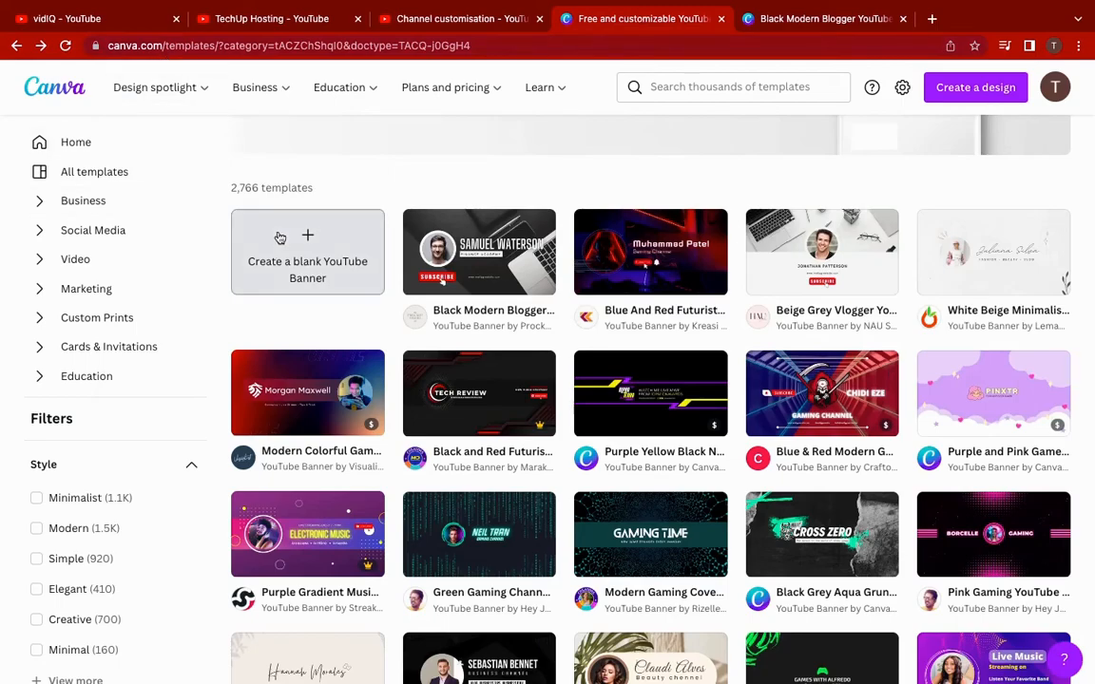
scroll(563, 191, "up", 3)
scroll(565, 193, "down", 5)
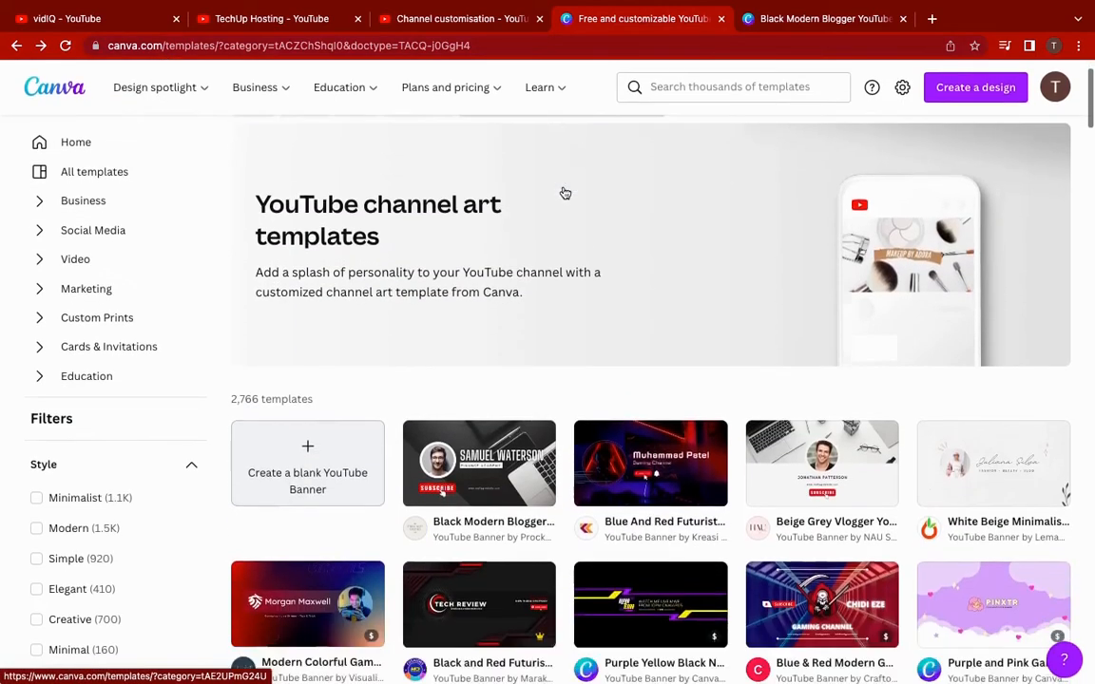
scroll(563, 191, "up", 5)
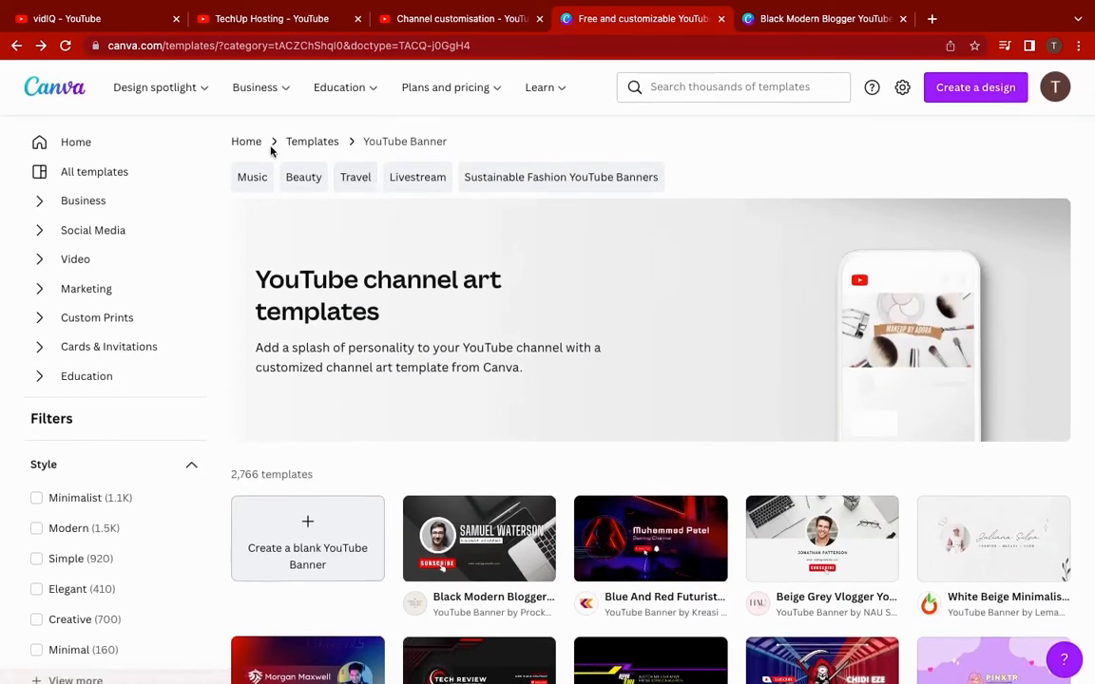
left_click(679, 86)
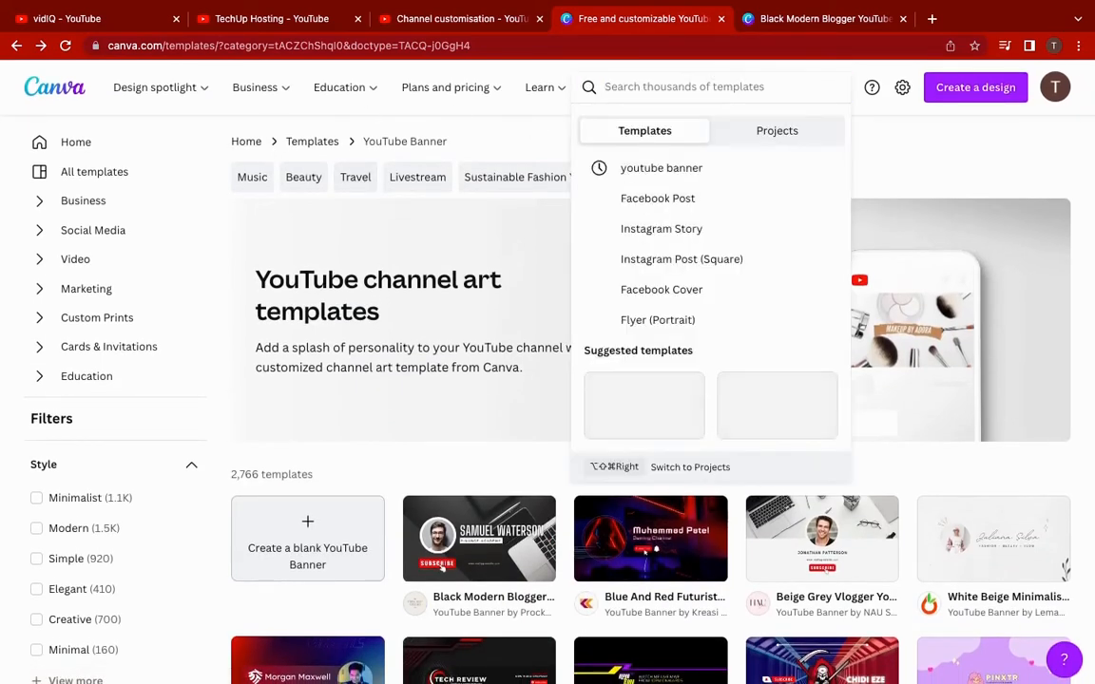
type("youtube")
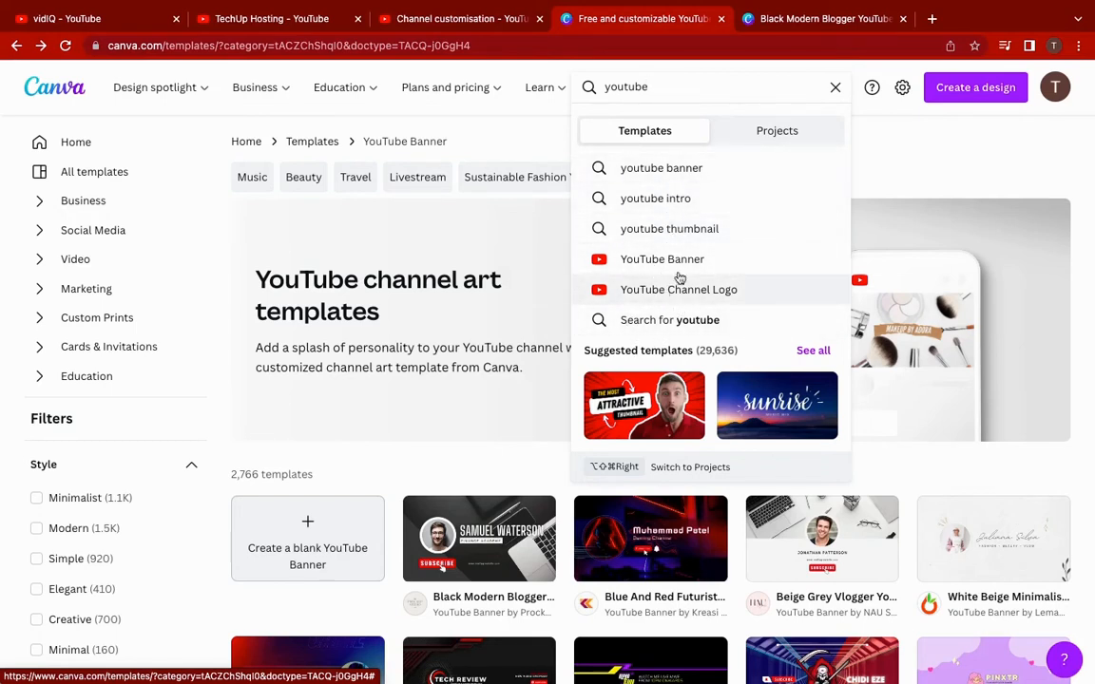
Browse through the 2,766 YouTube Banner template results
left_click(722, 368)
scroll(672, 440, "down", 7)
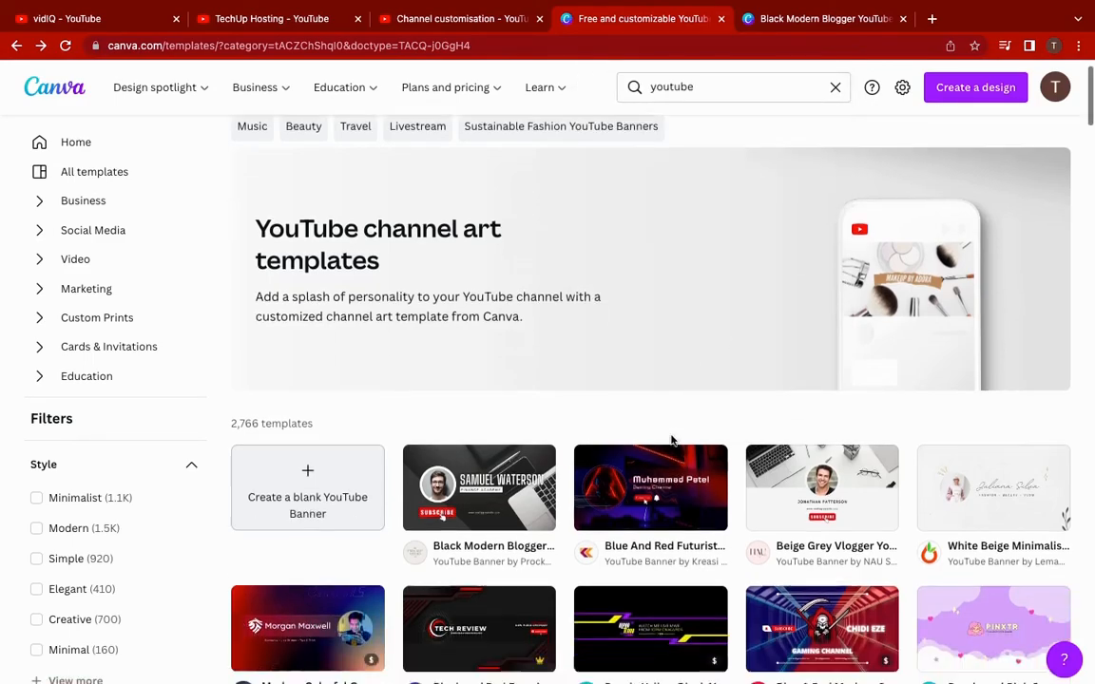
scroll(672, 440, "down", 8)
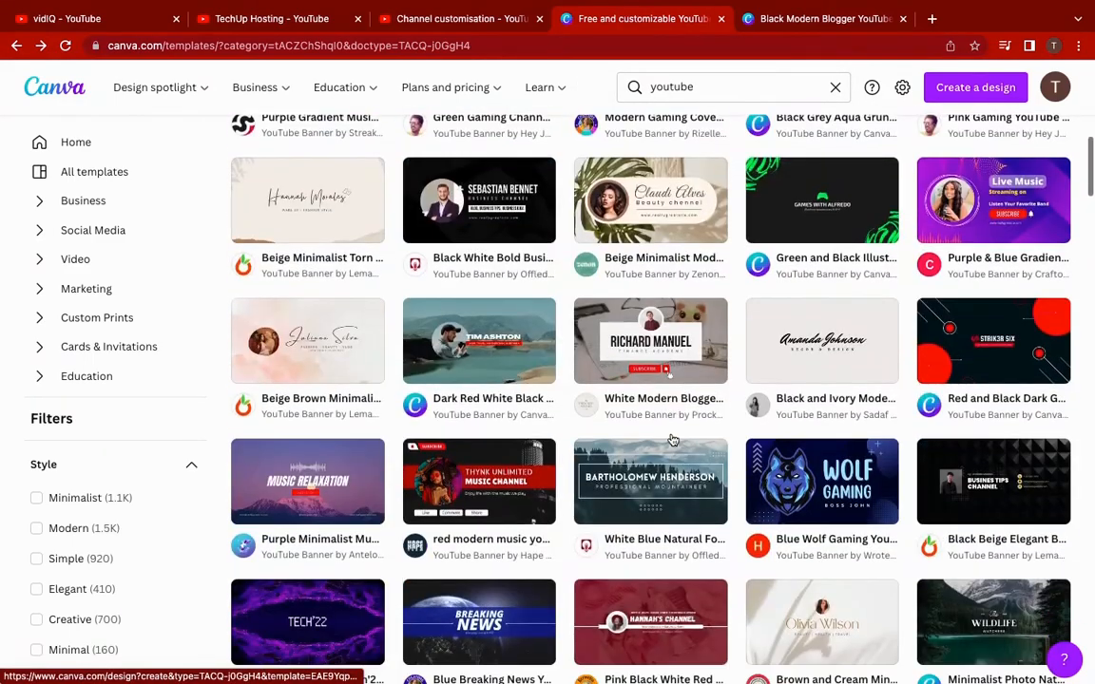
scroll(672, 440, "down", 1)
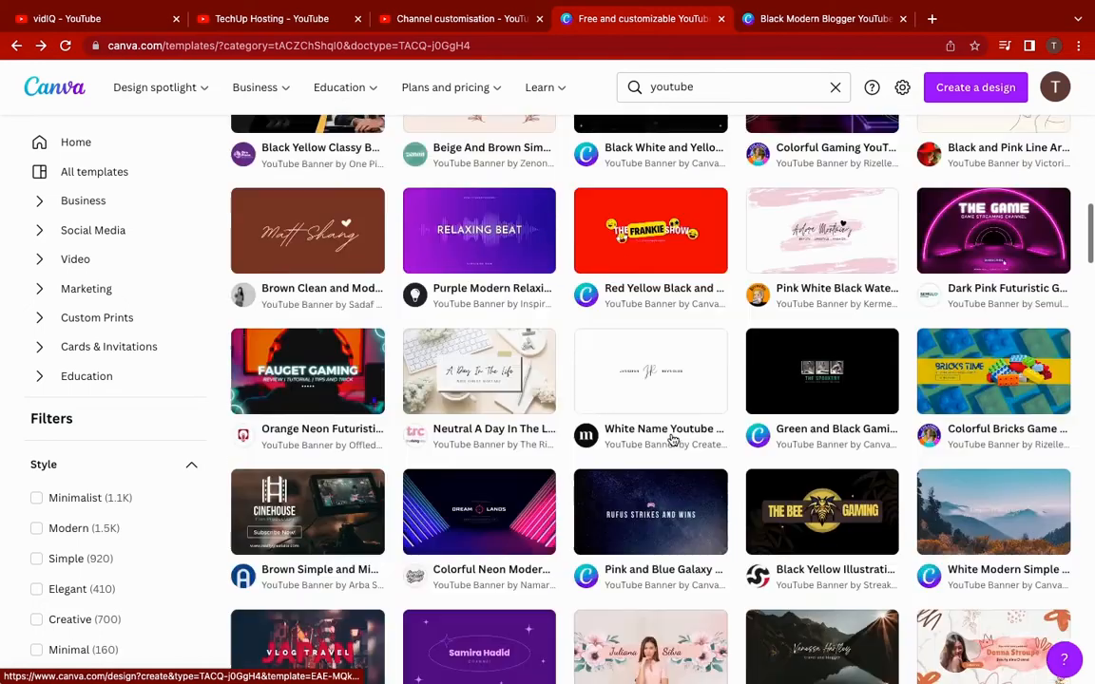
scroll(672, 440, "up", 15)
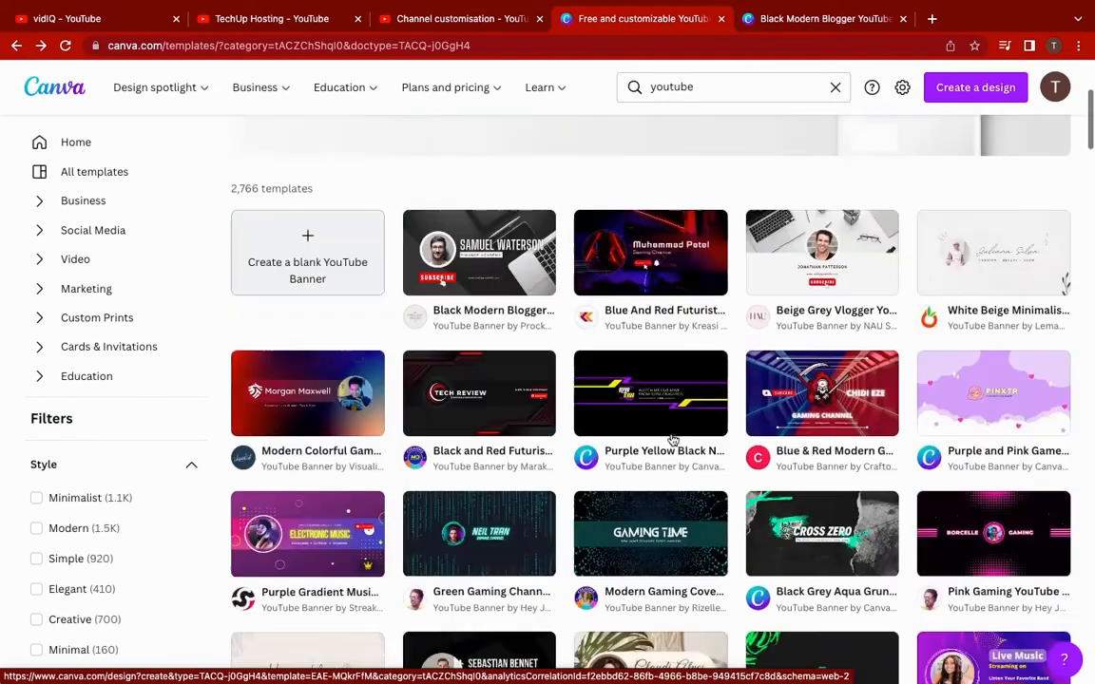
scroll(672, 440, "up", 1)
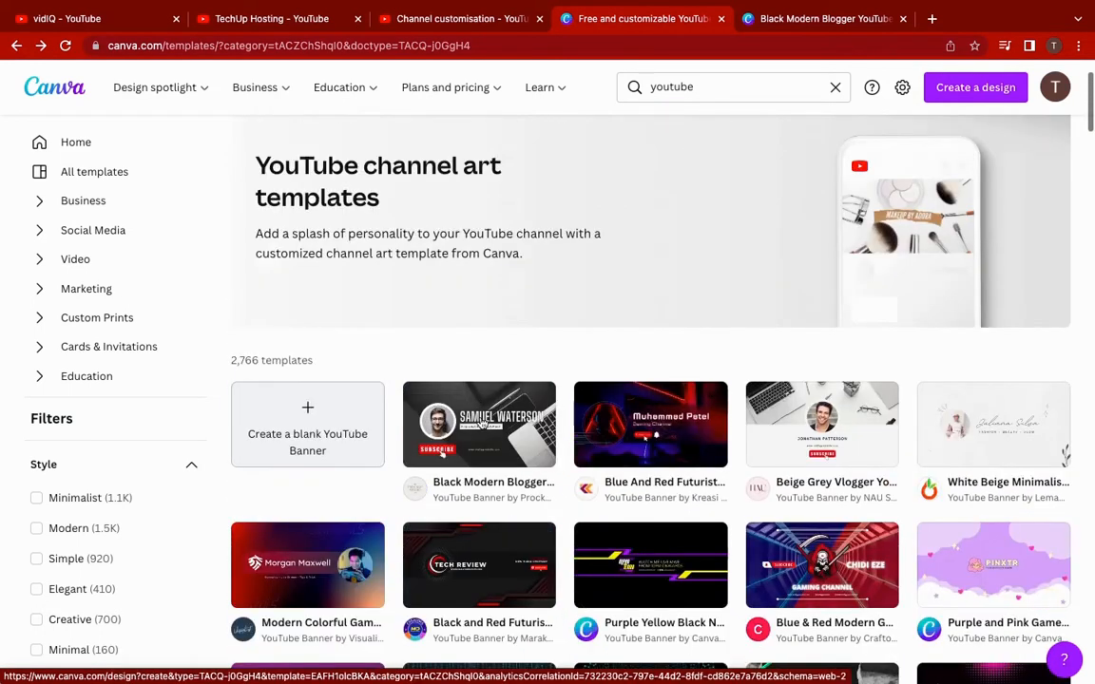
Review the edited Black Modern Blogger banner in Canva, then return to Channel customisation
left_click(817, 23)
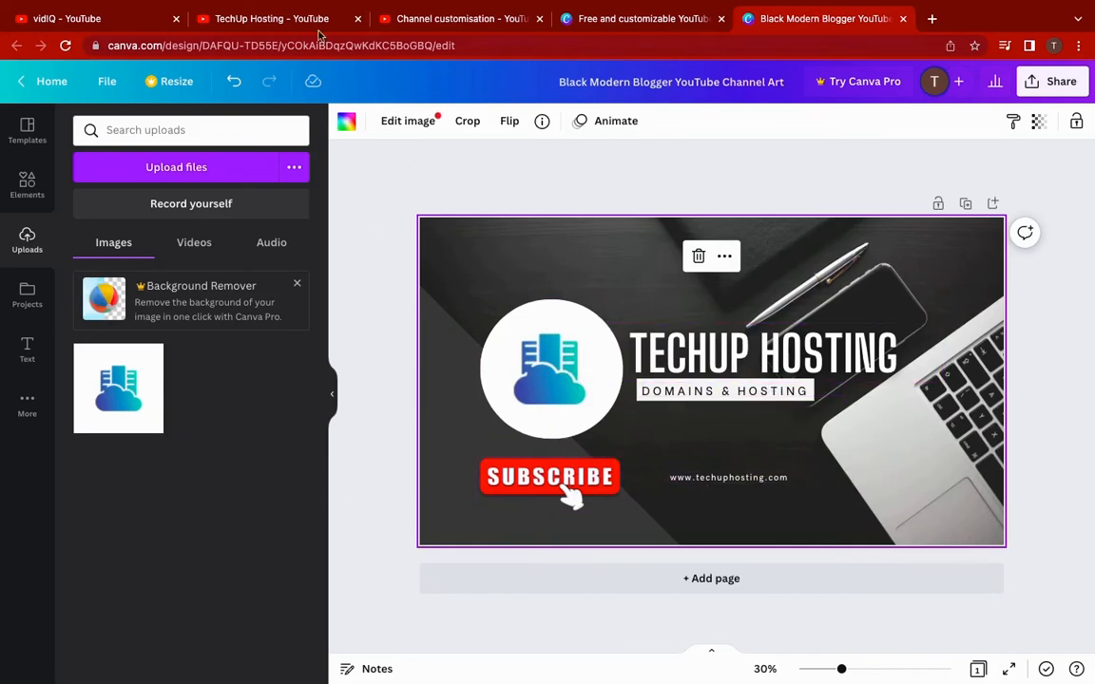
left_click(438, 23)
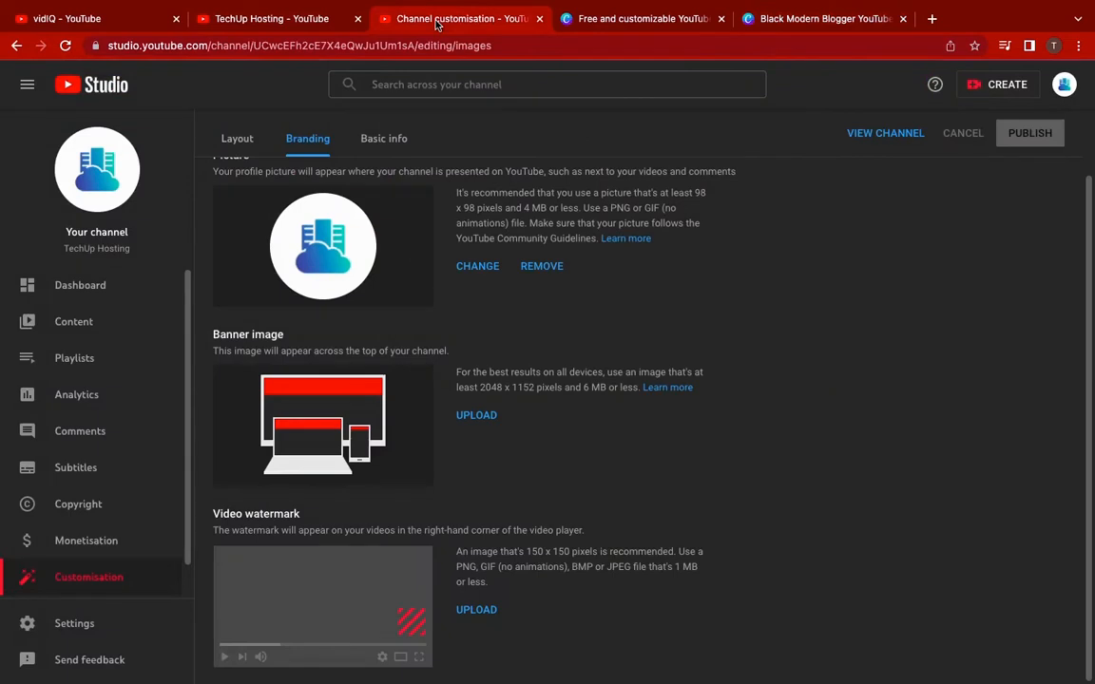
Upload techup hosting.png as the banner image and accept the crop
left_click(477, 417)
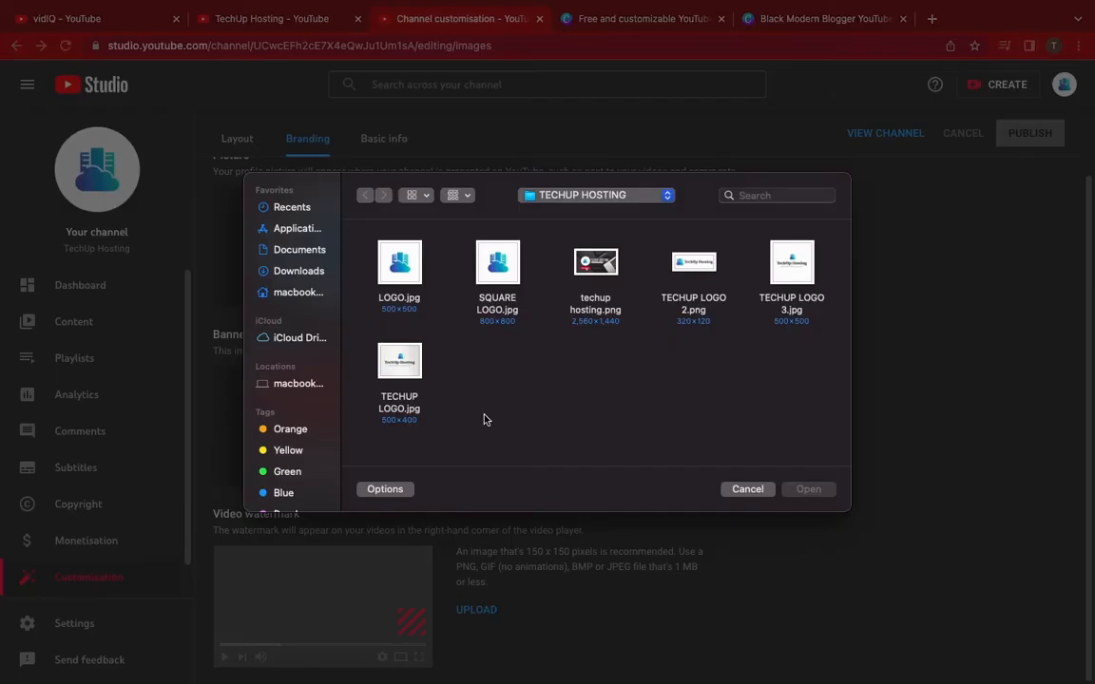
left_click(597, 259)
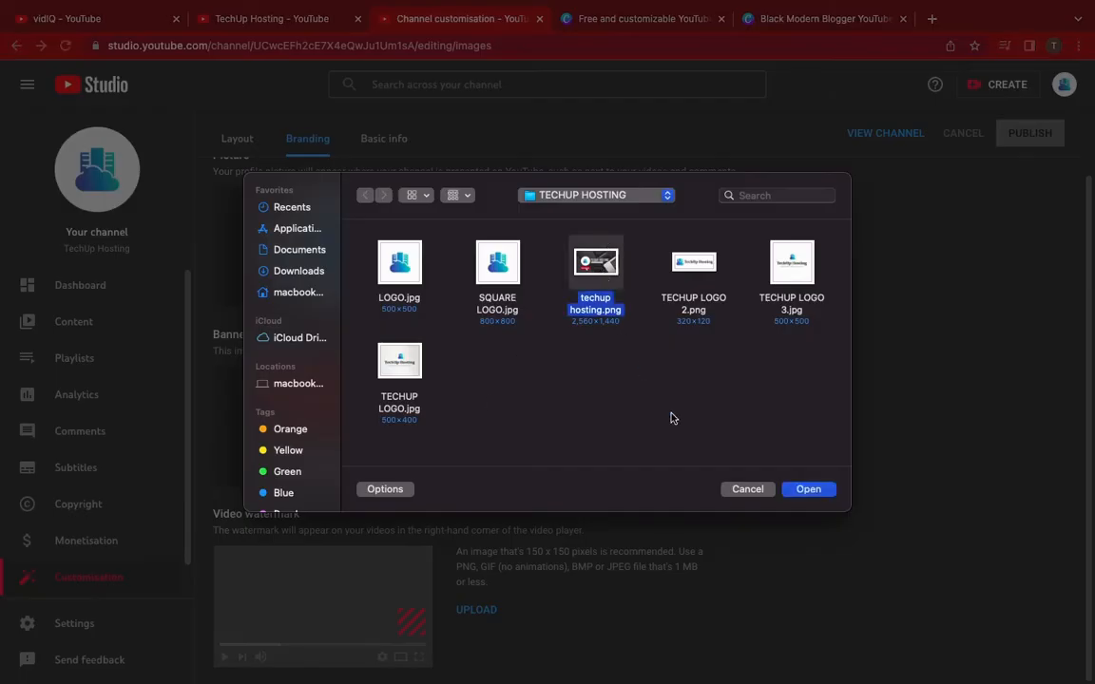
left_click(807, 489)
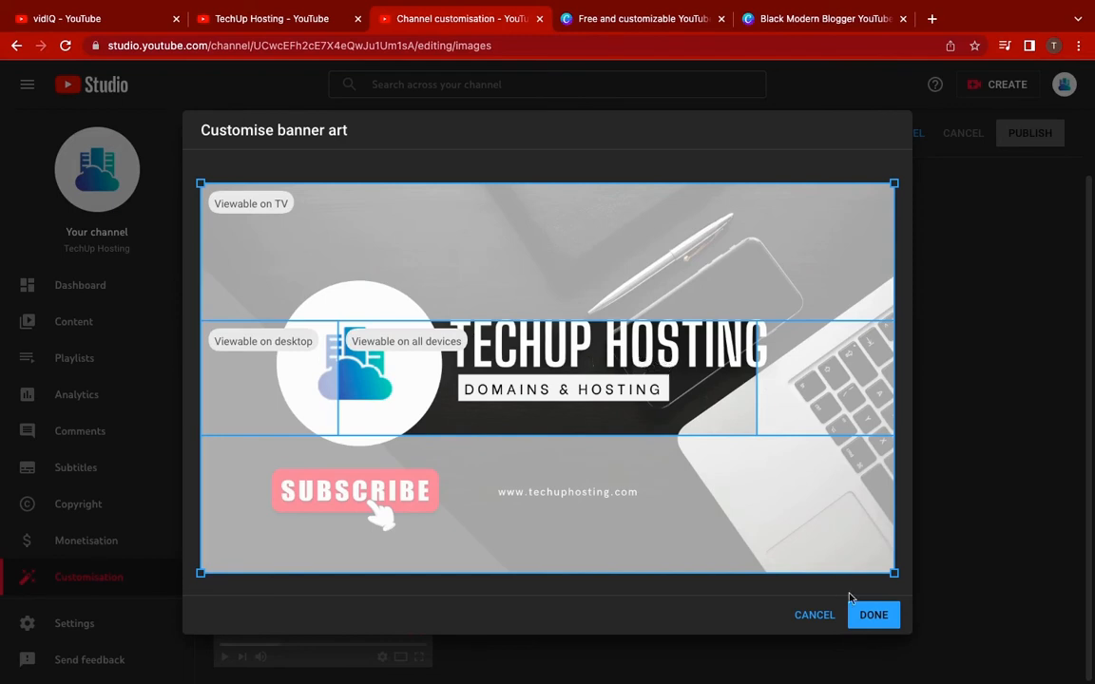
left_click(876, 620)
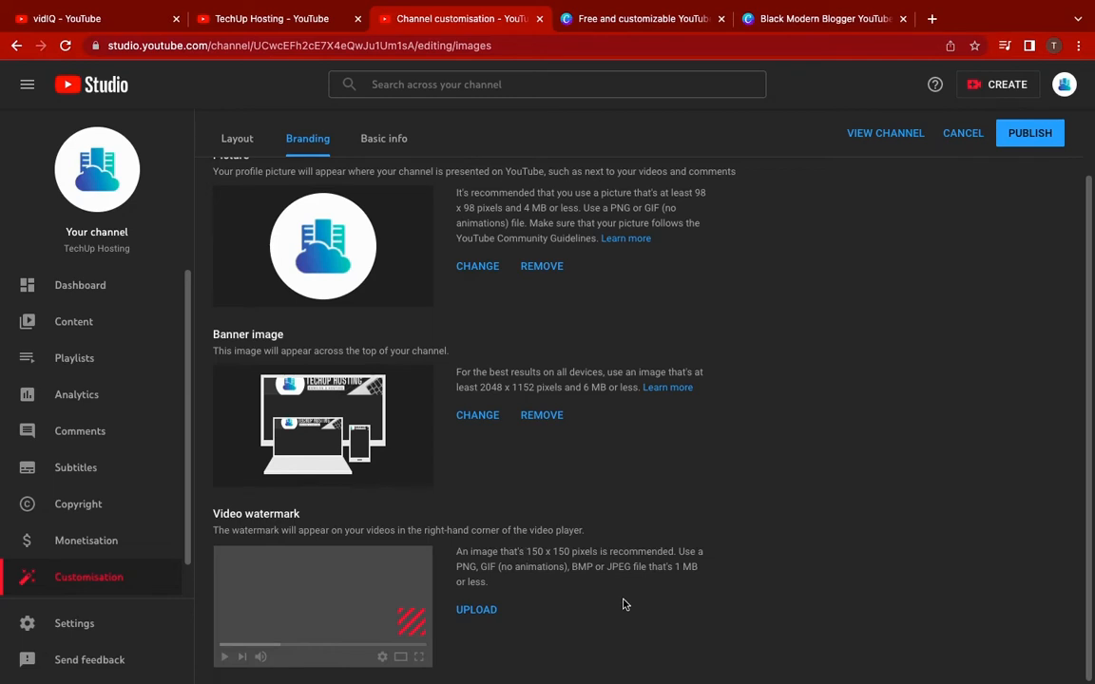
Upload LOGO.jpg as the video watermark and accept the crop
left_click(472, 611)
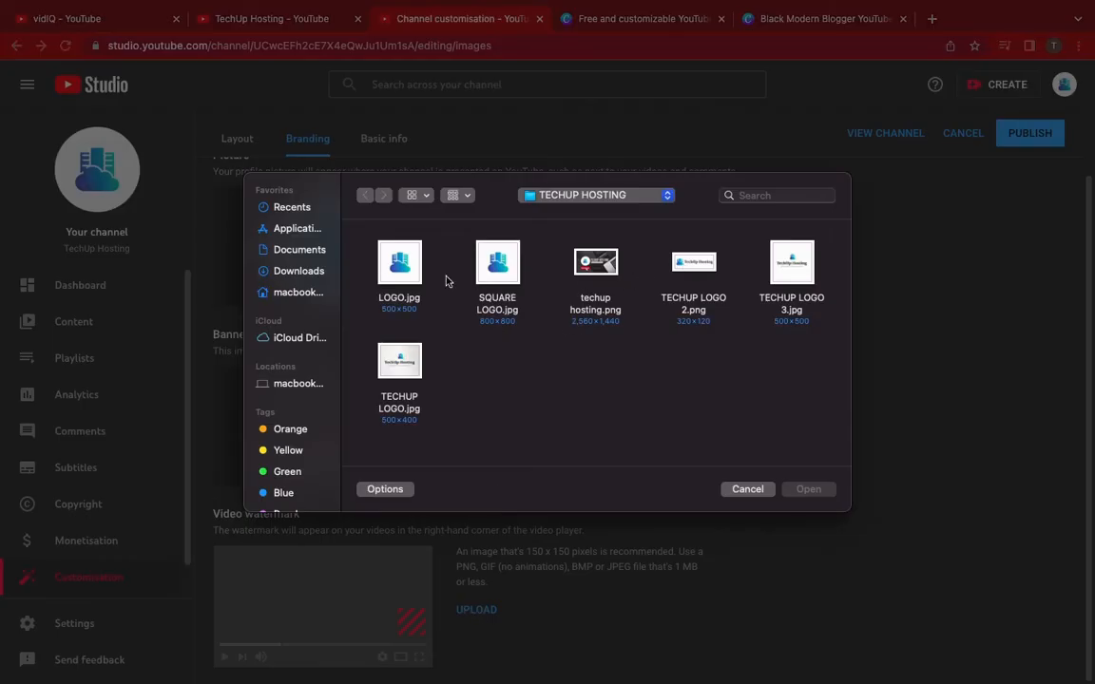
left_click(409, 264)
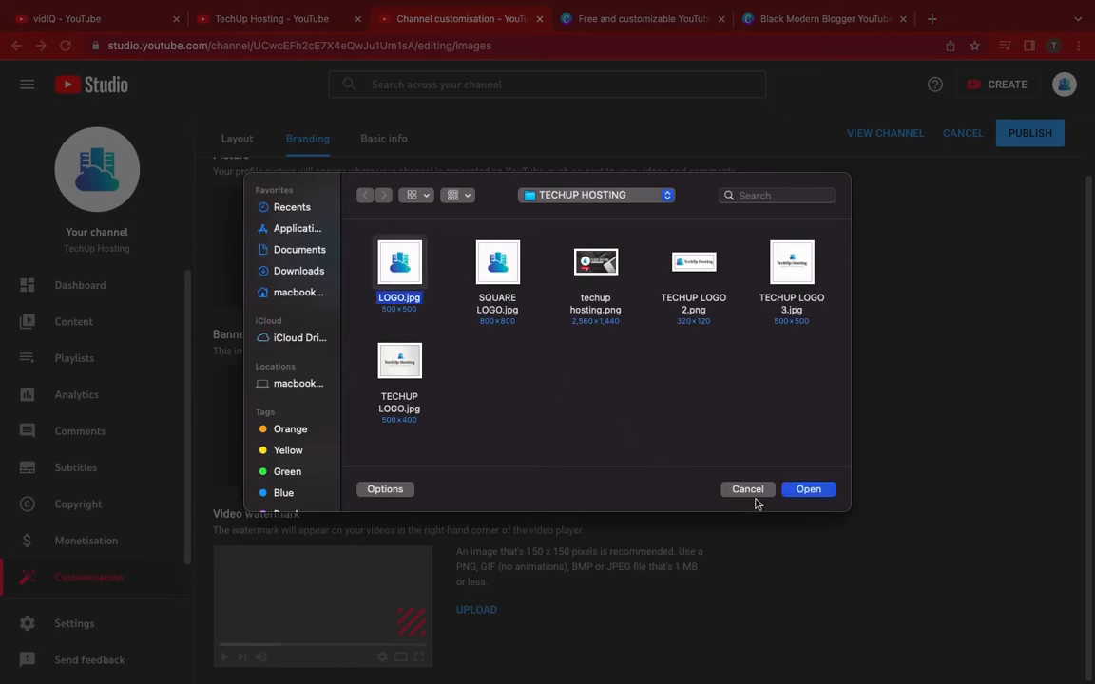
left_click(809, 489)
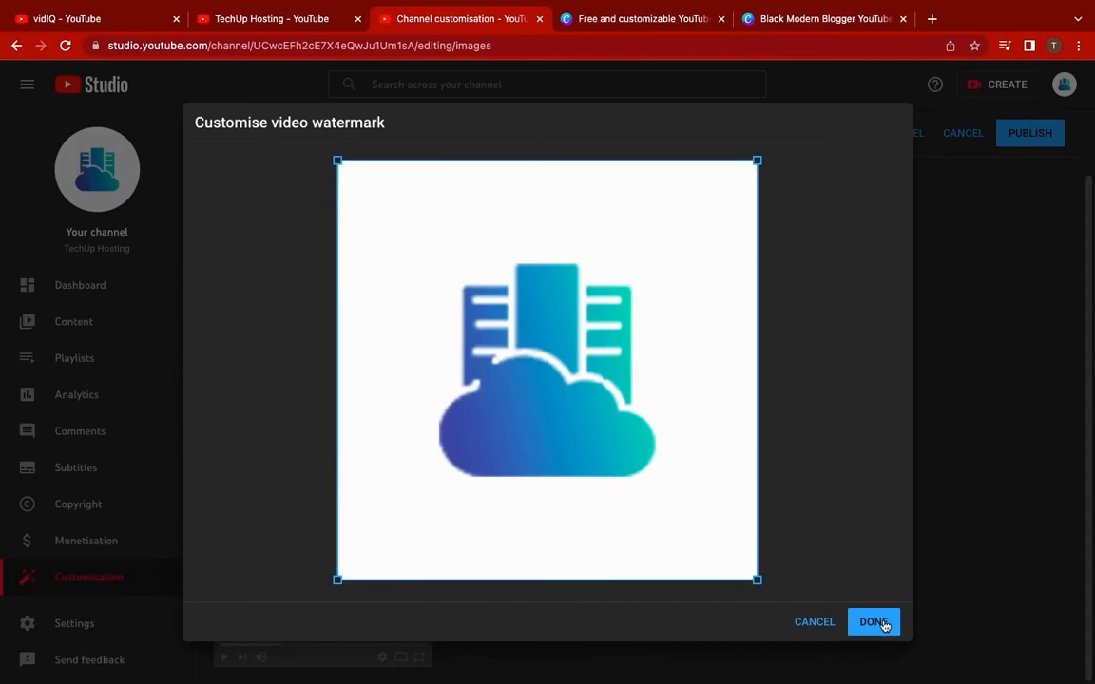
left_click(884, 625)
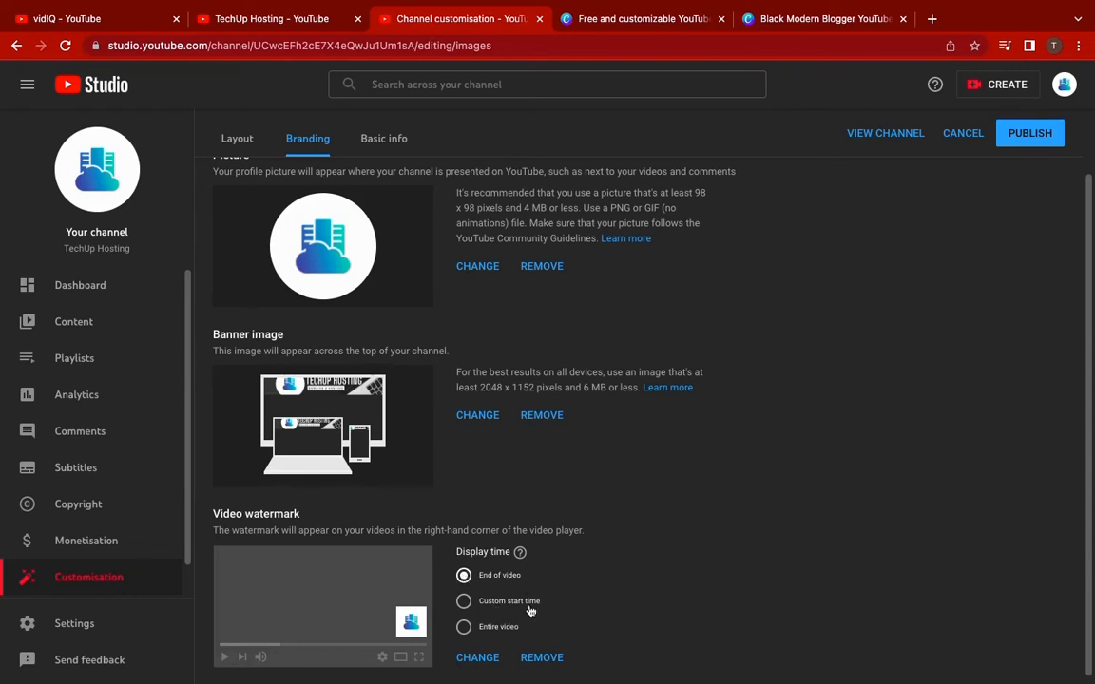
Set the watermark display time to Entire video, publish, and return to the vidIQ tab
left_click(464, 627)
scroll(635, 611, "down", 1)
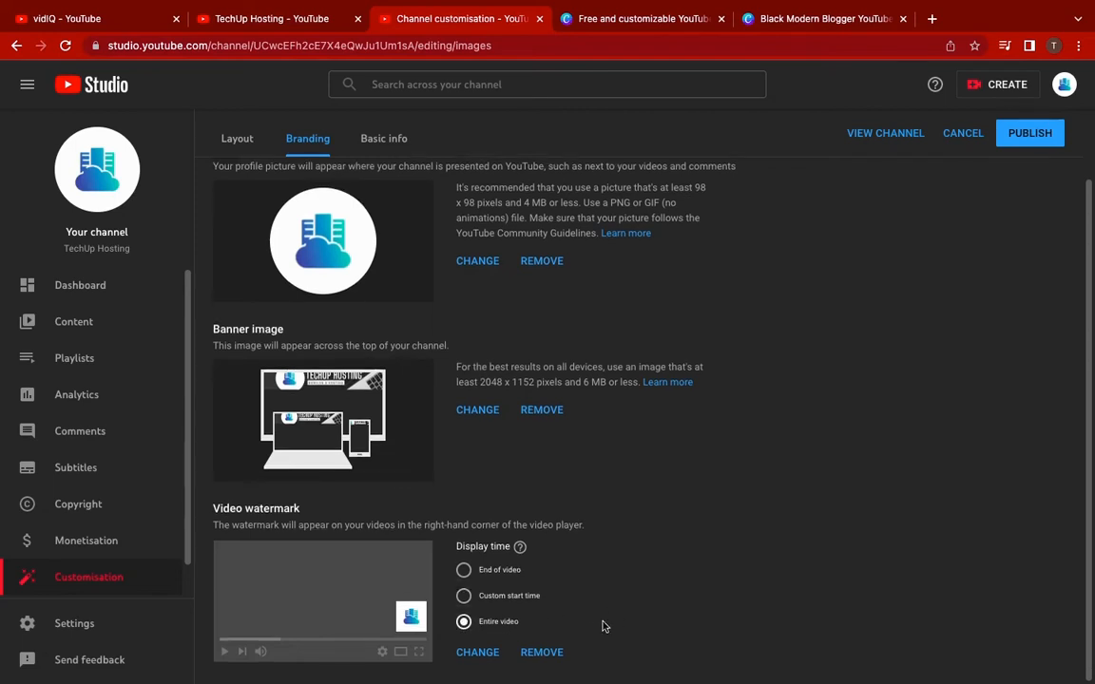
scroll(734, 404, "up", 1)
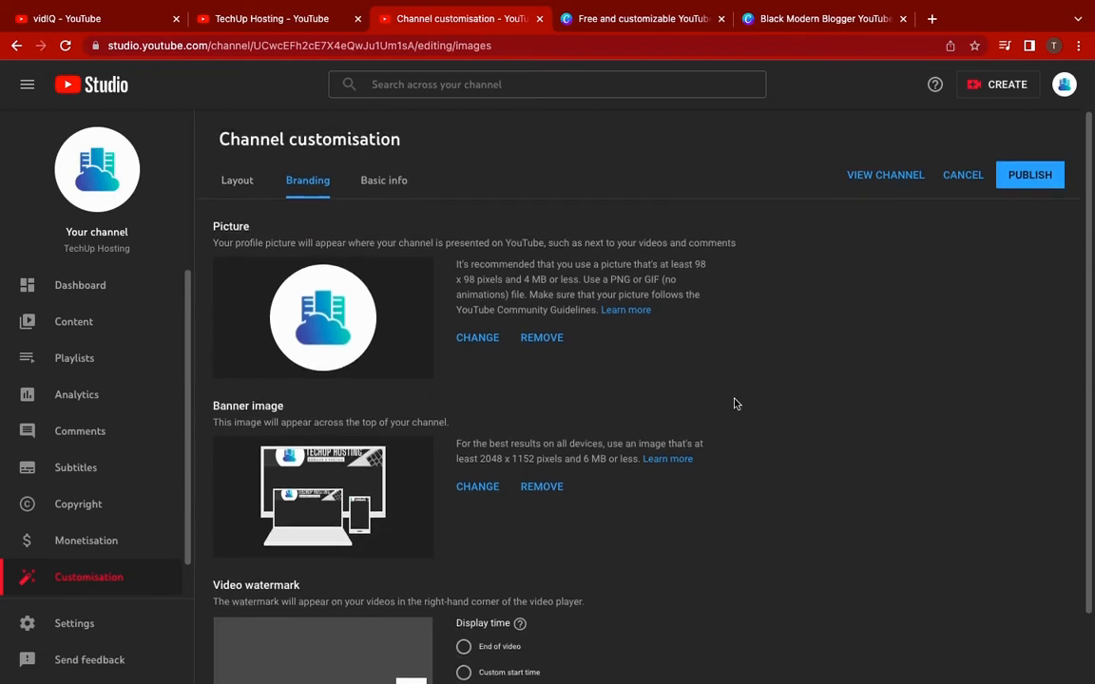
left_click(1034, 174)
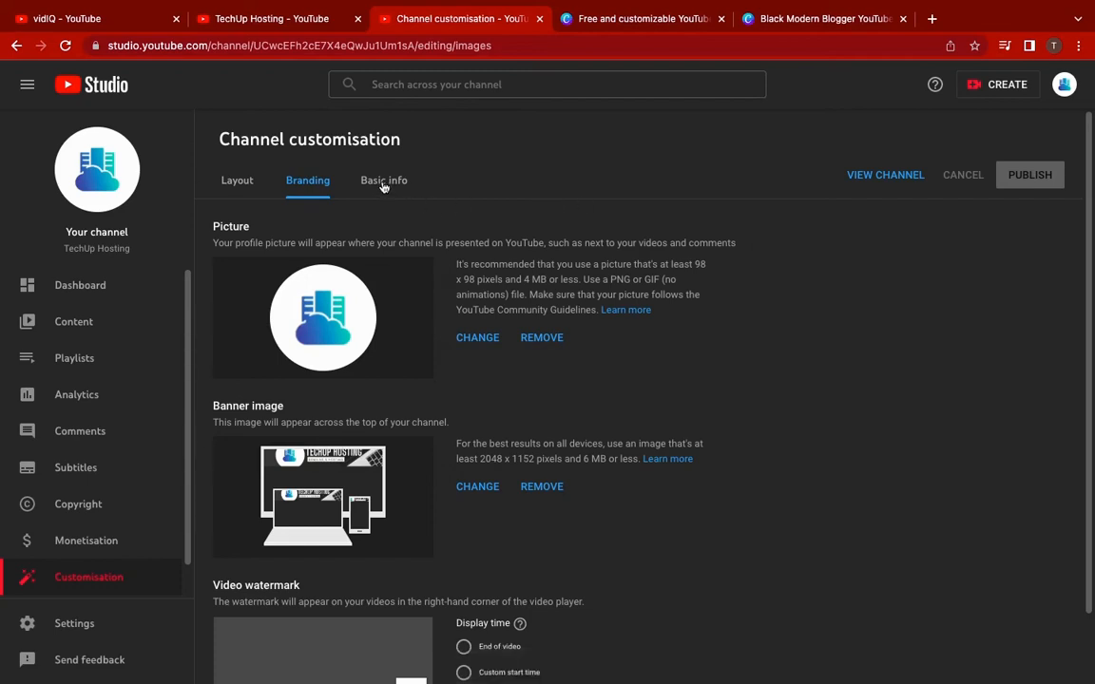
left_click(114, 21)
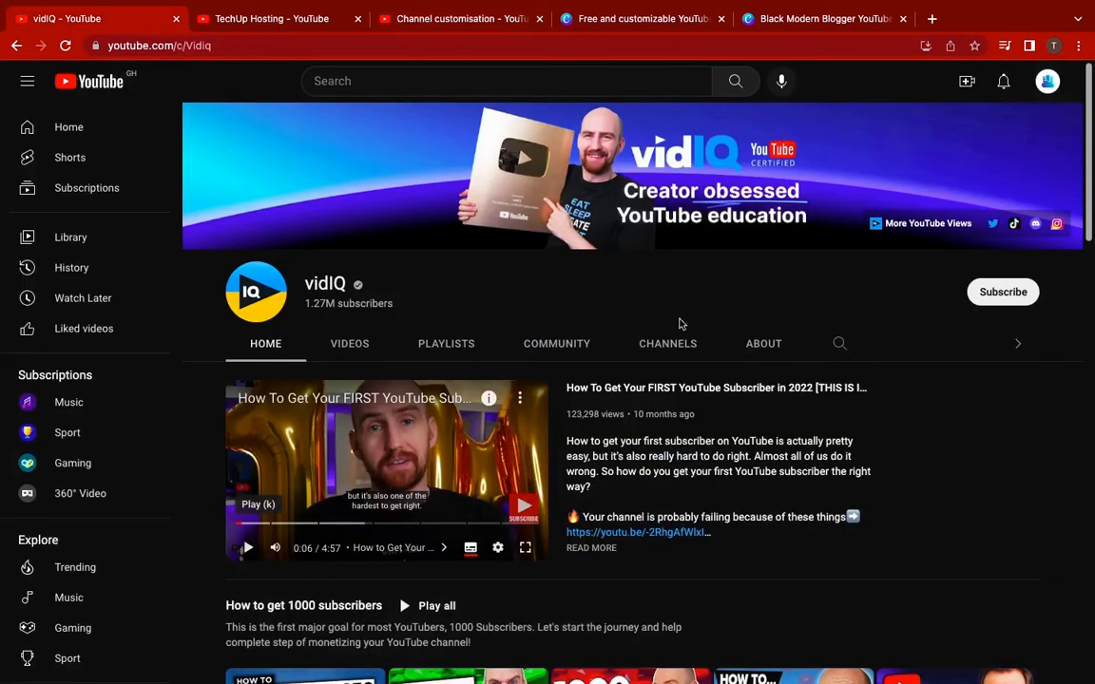
left_click(766, 344)
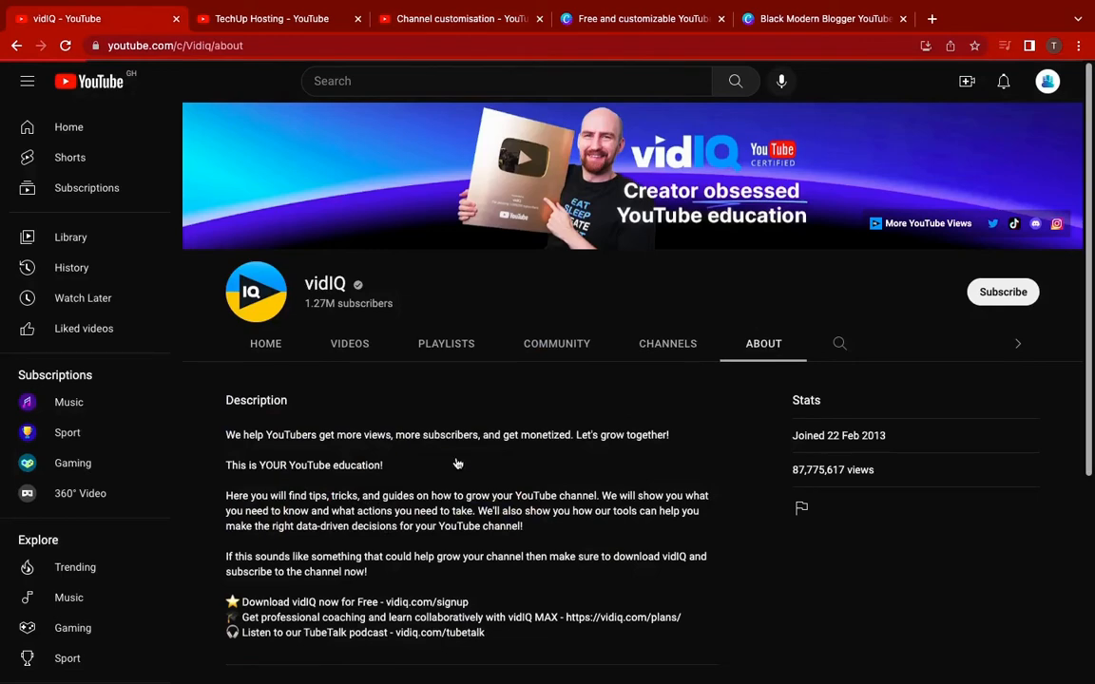
scroll(375, 475, "down", 3)
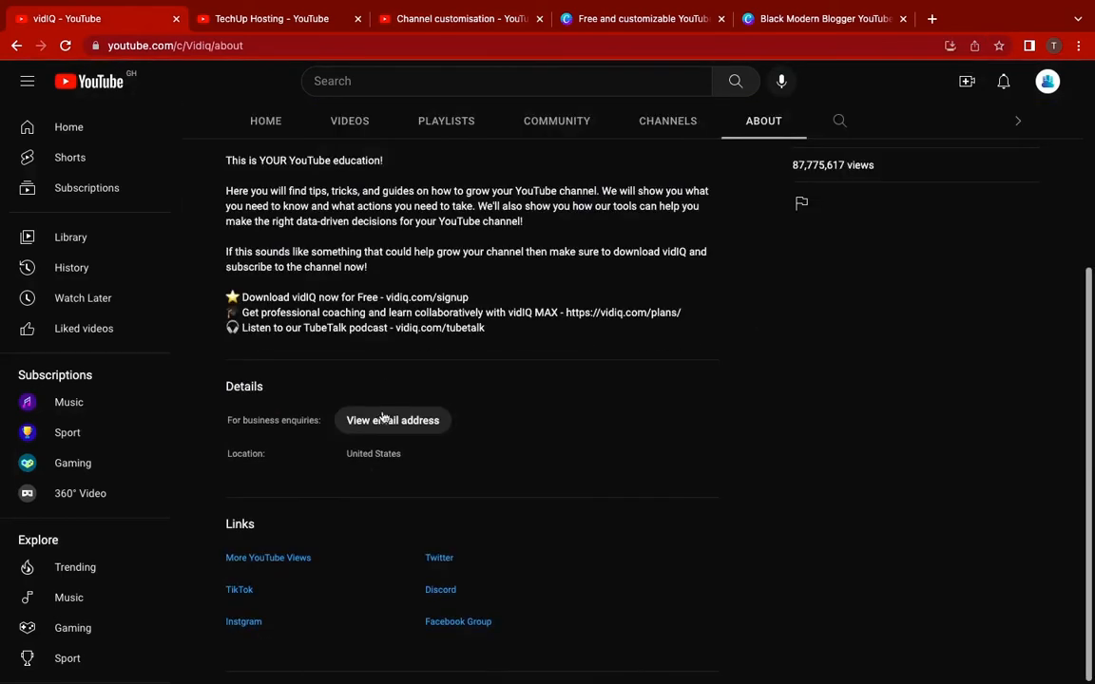
scroll(391, 384, "up", 1)
scroll(389, 385, "up", 1)
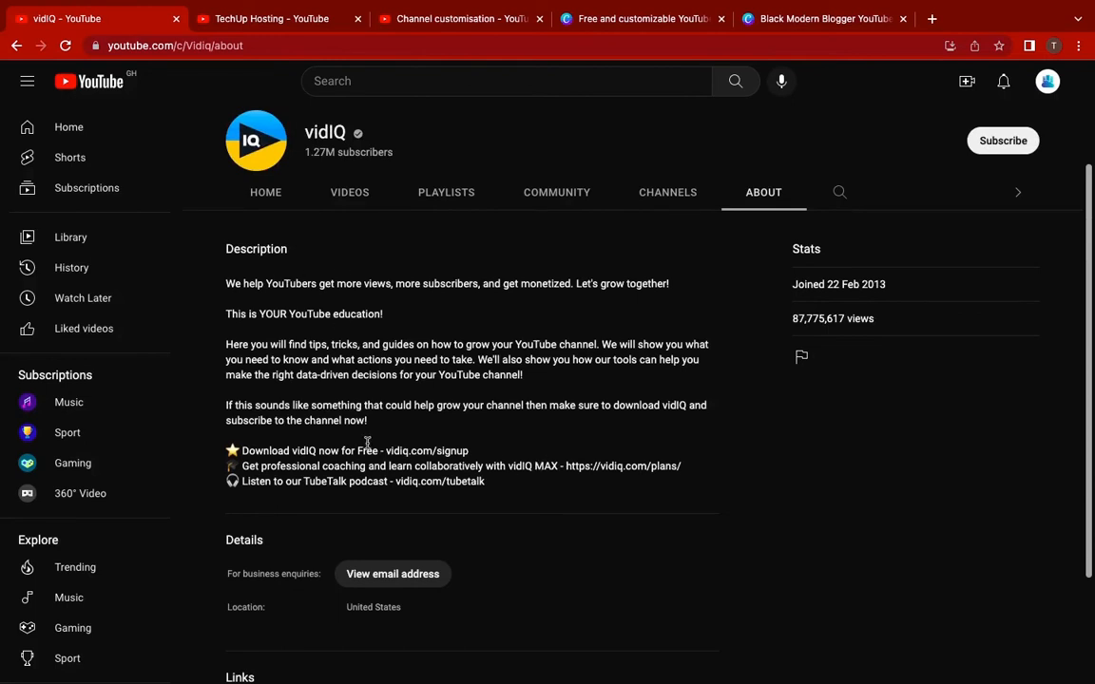
left_click(460, 21)
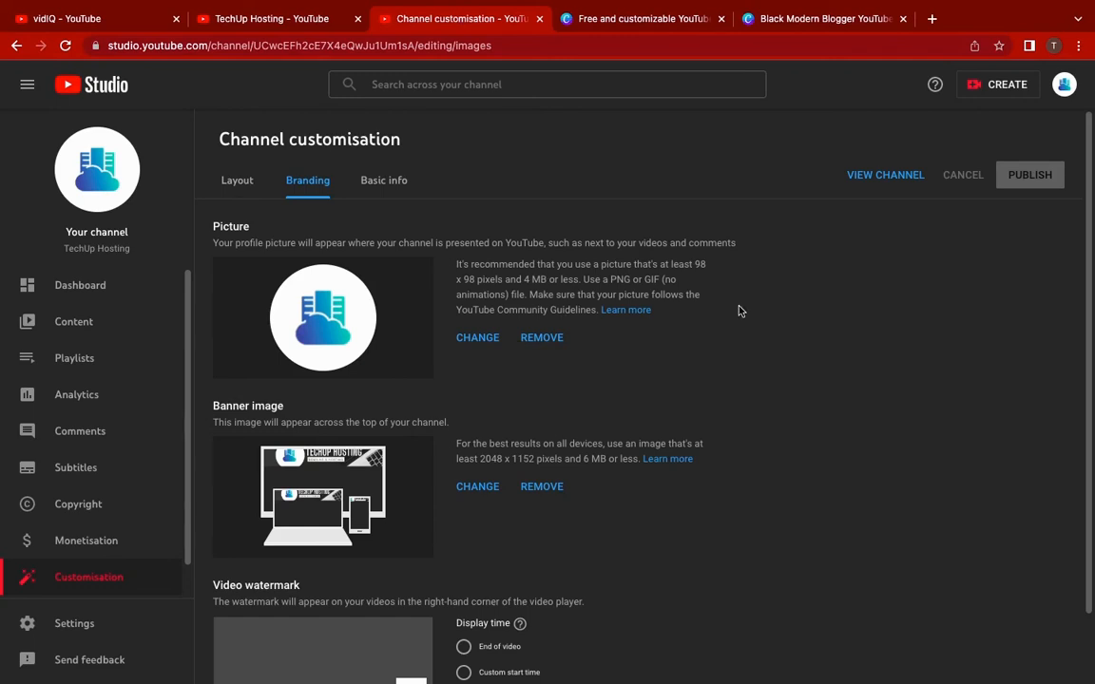
left_click(379, 184)
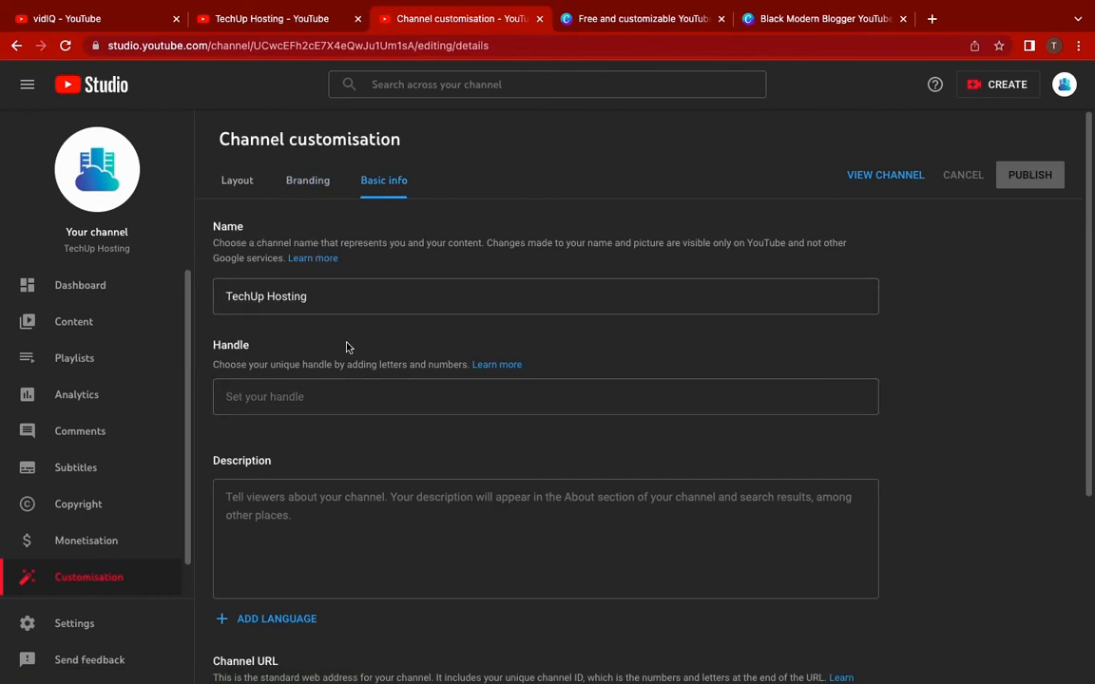
scroll(347, 347, "down", 3)
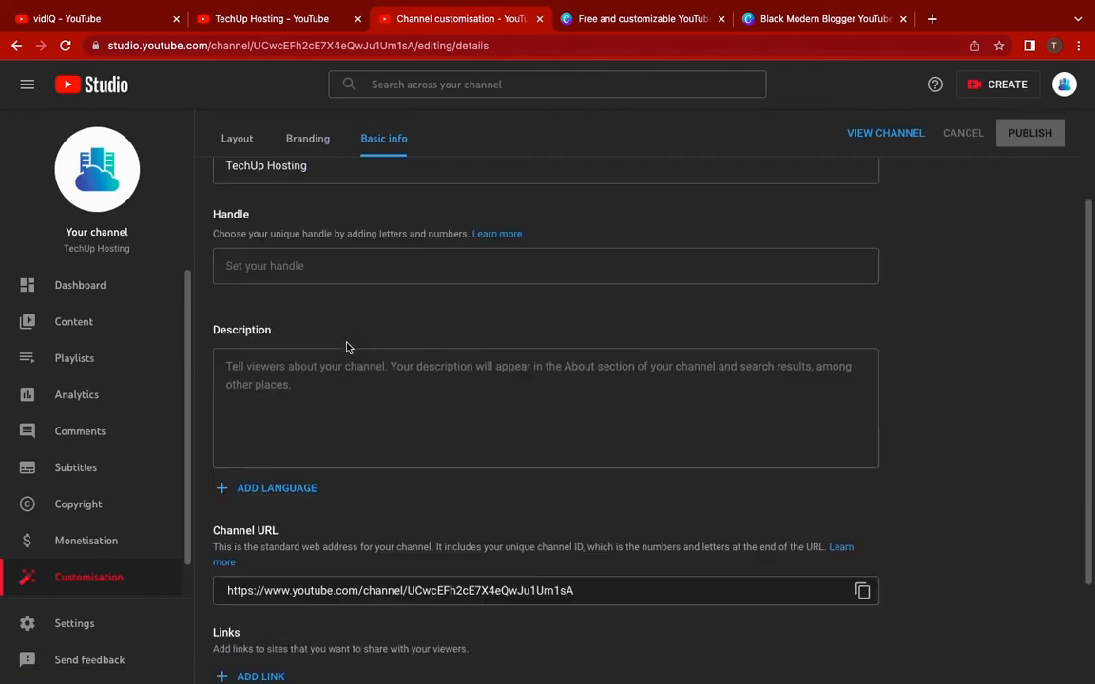
scroll(347, 347, "down", 2)
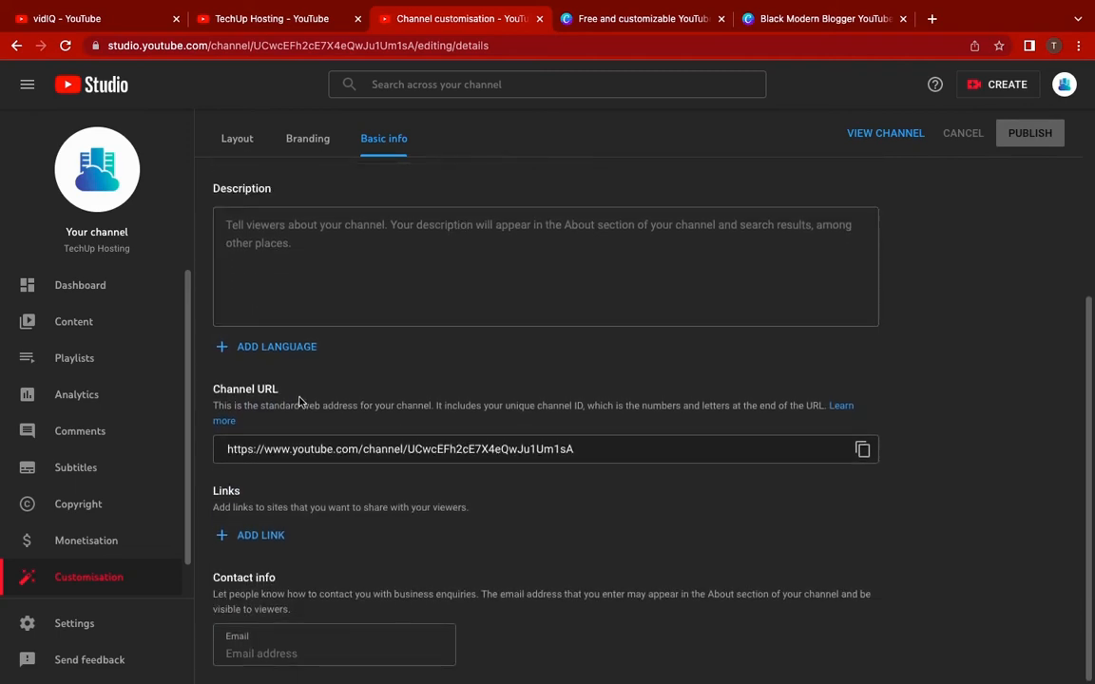
scroll(357, 420, "up", 5)
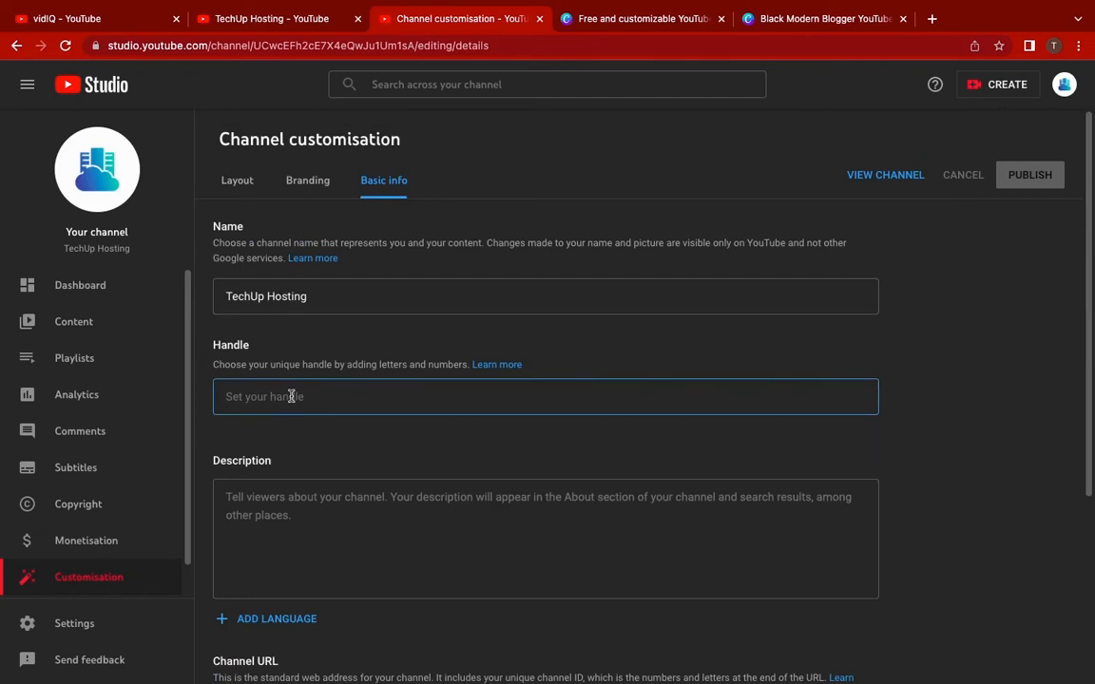
type("@techuphosting")
scroll(379, 439, "down", 2)
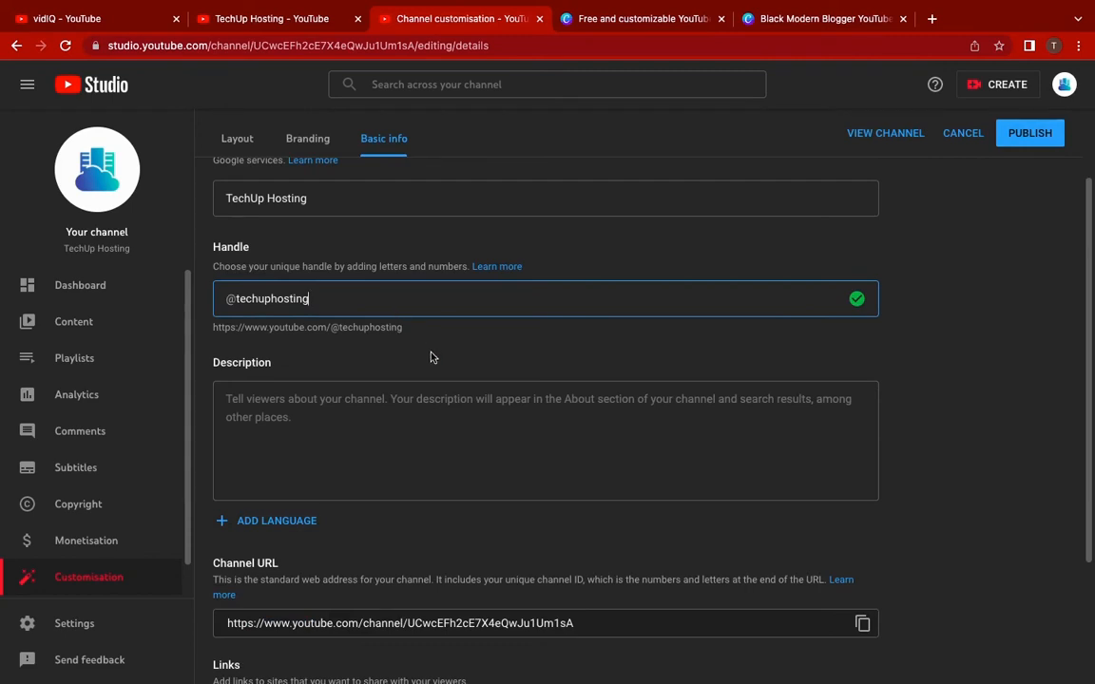
scroll(430, 357, "down", 1)
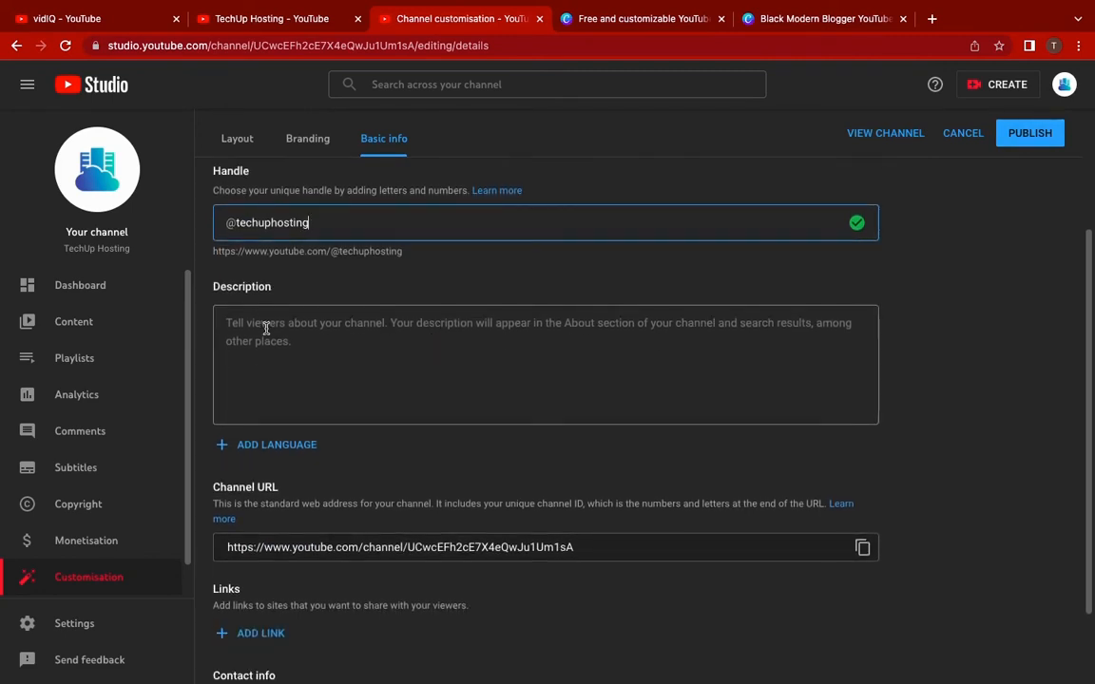
left_click(266, 328)
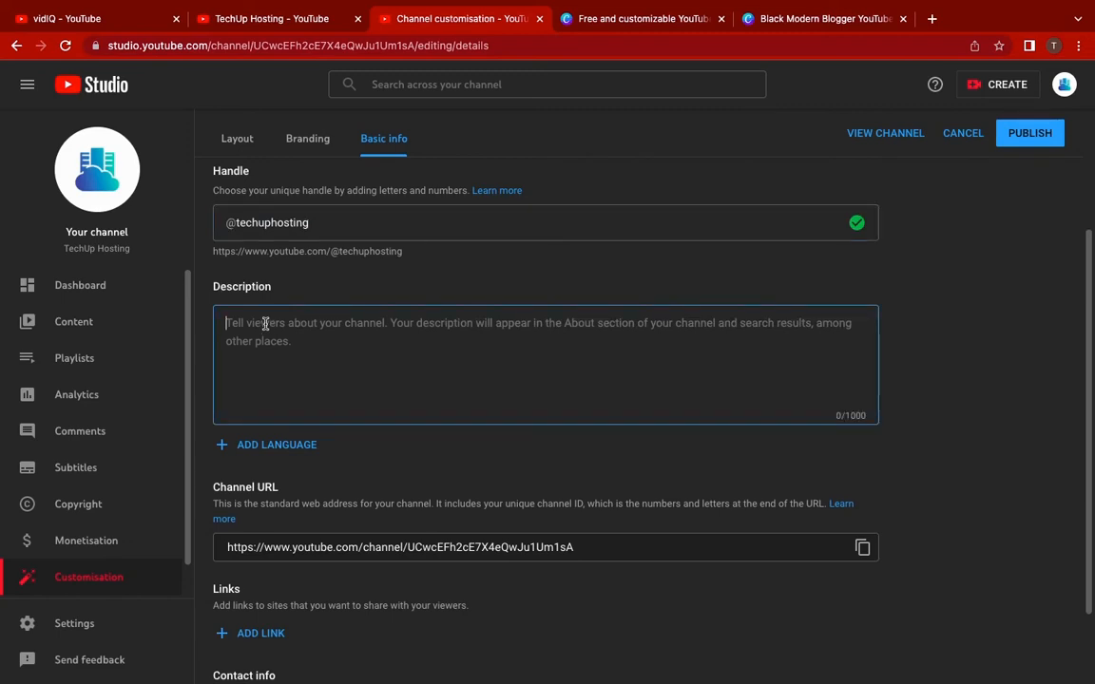
Type the description "We provide domains and website hosting solutions for people all around the world."
type("We")
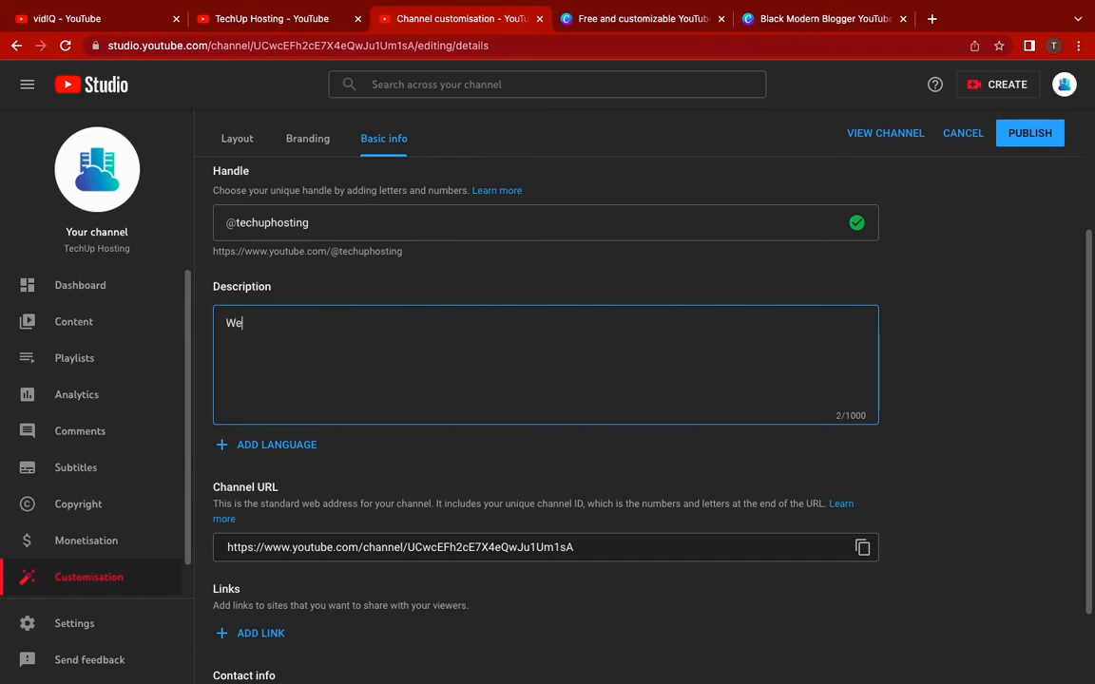
type(" provide domains")
key("Left")
key("Left")
key("Left")
key("Left")
key("Left")
key("Left")
key("Left")
key("End")
type("and website host")
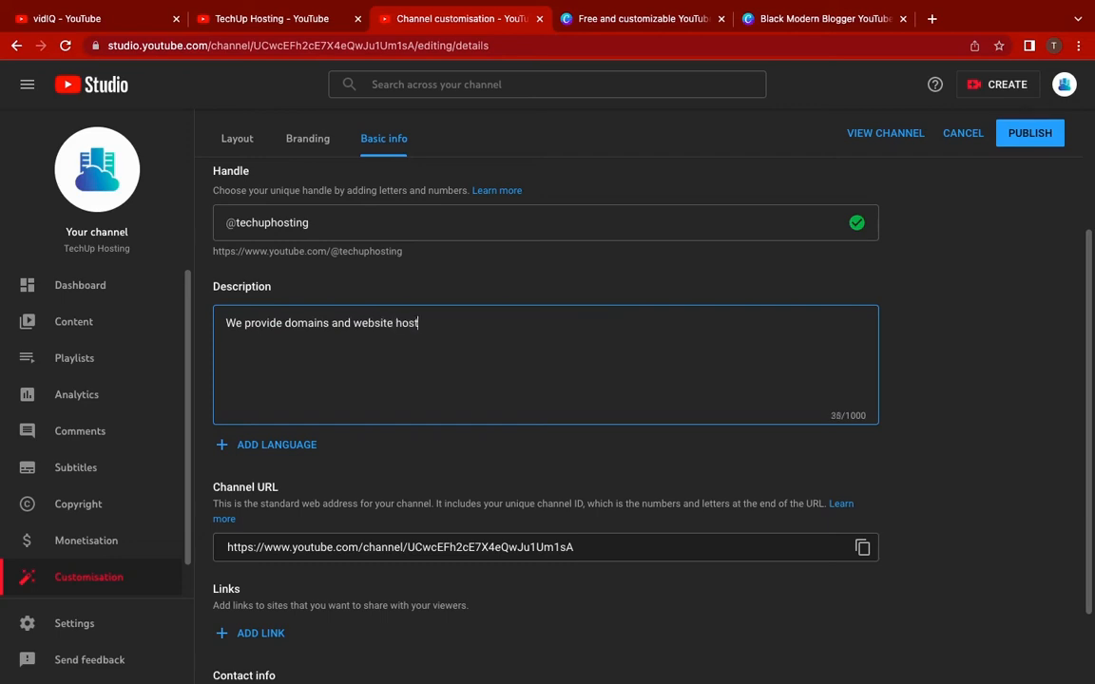
type("ing solutions for people all around the world.")
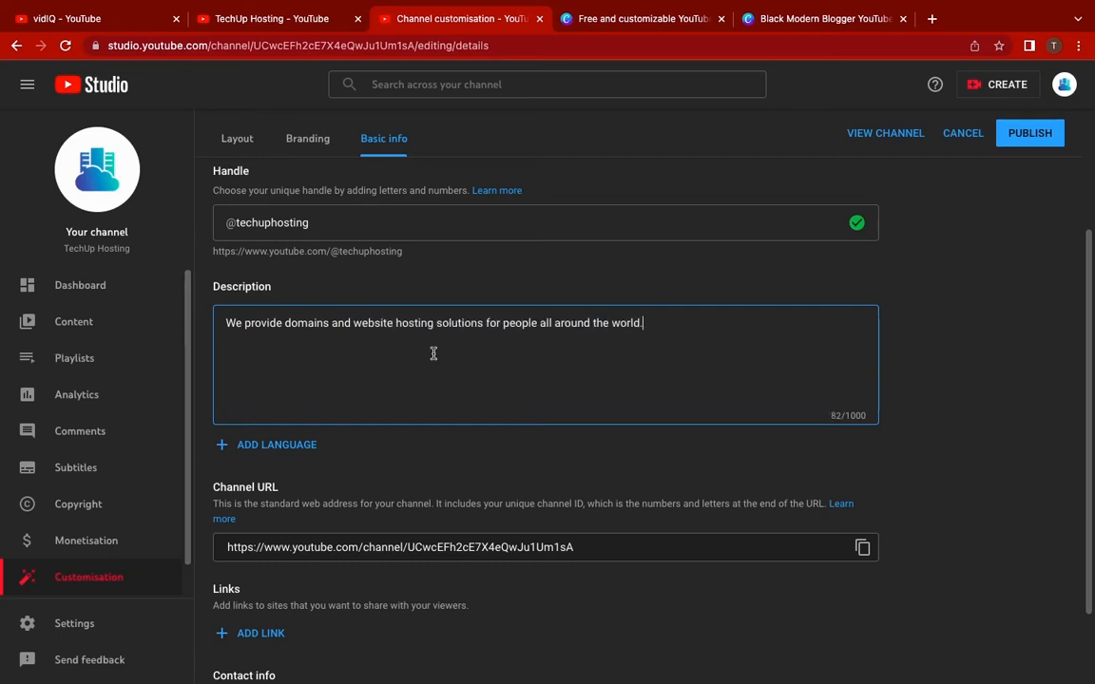
scroll(432, 355, "down", 2)
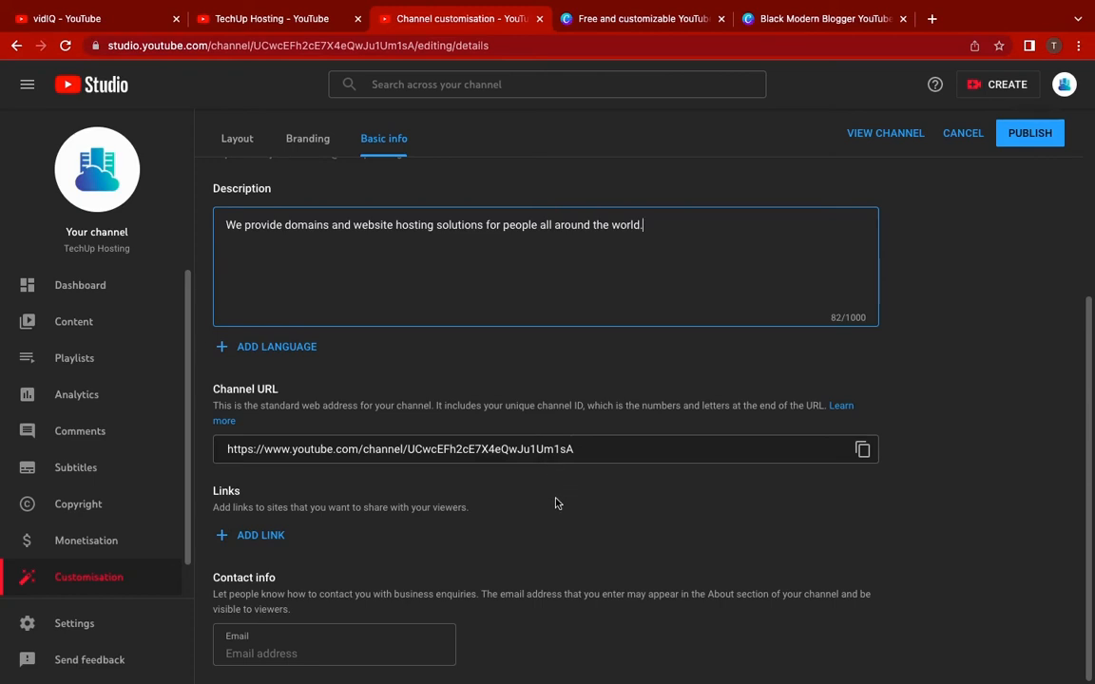
left_click(249, 536)
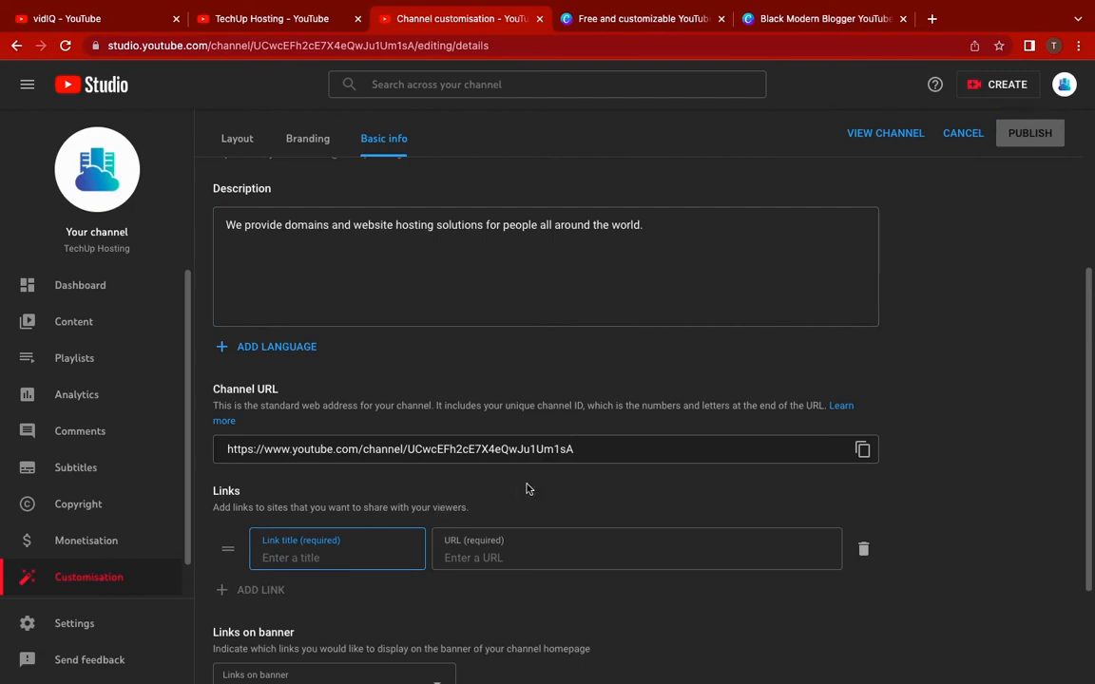
scroll(529, 489, "down", 2)
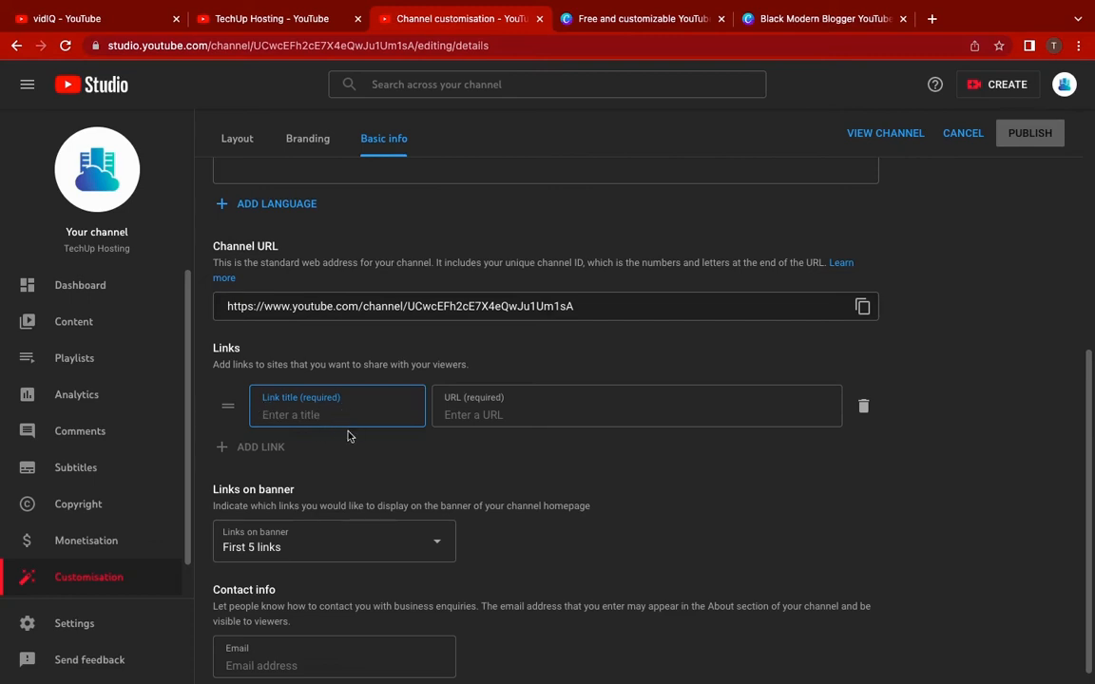
type("Website")
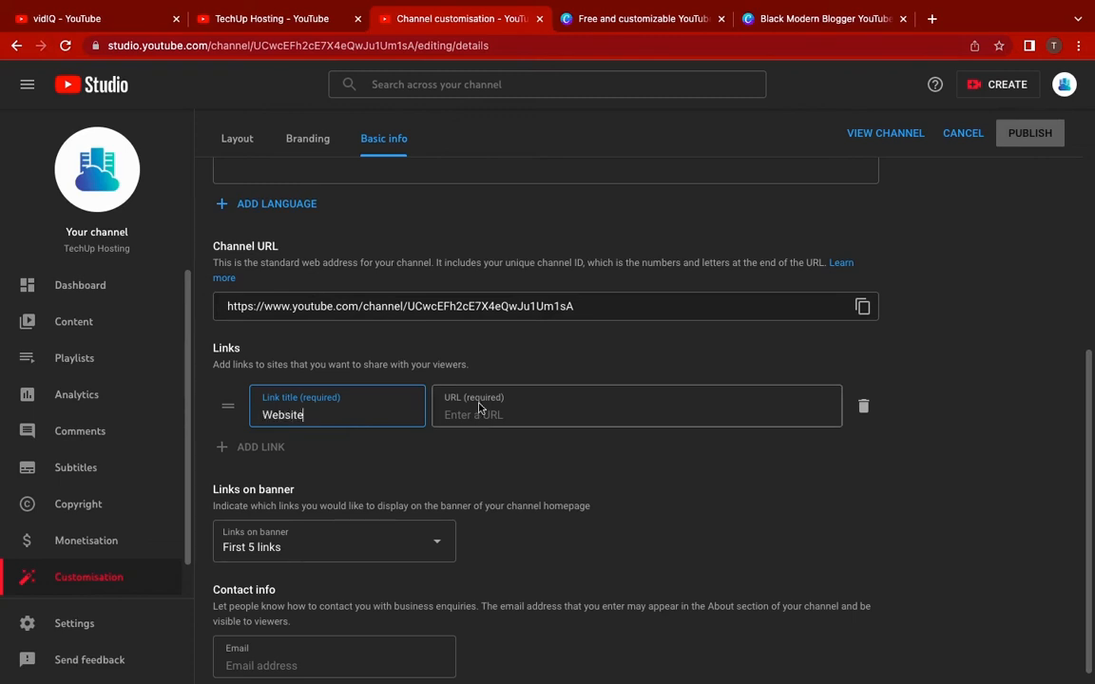
left_click(481, 411)
type("www.techuphosting.com")
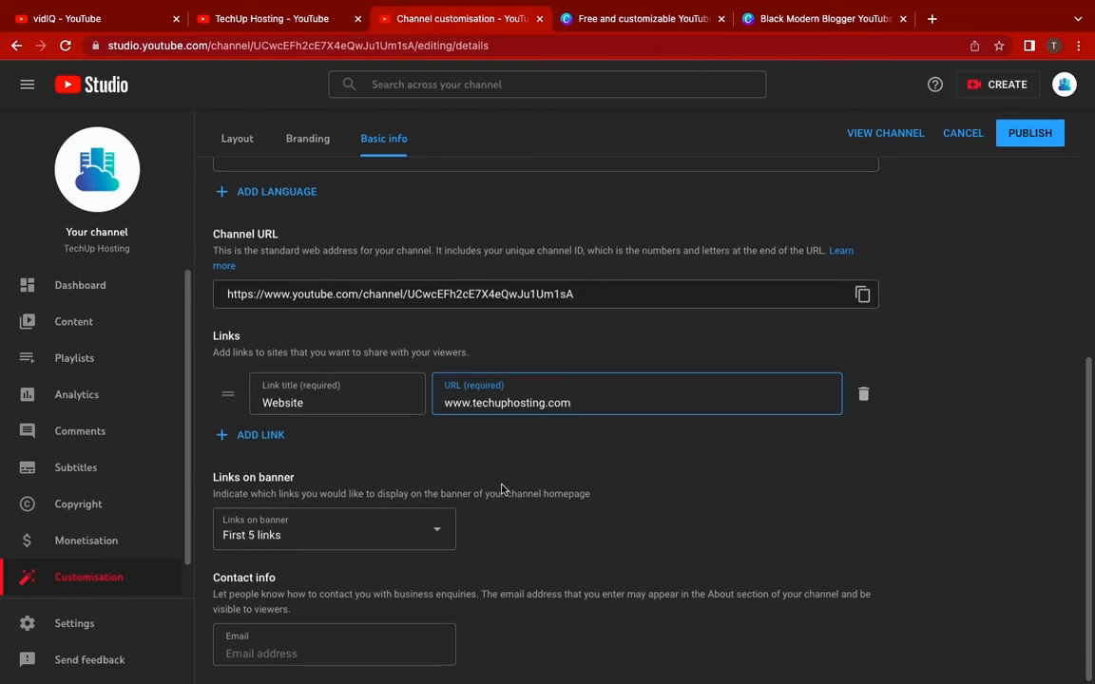
scroll(366, 444, "down", 1)
left_click(249, 436)
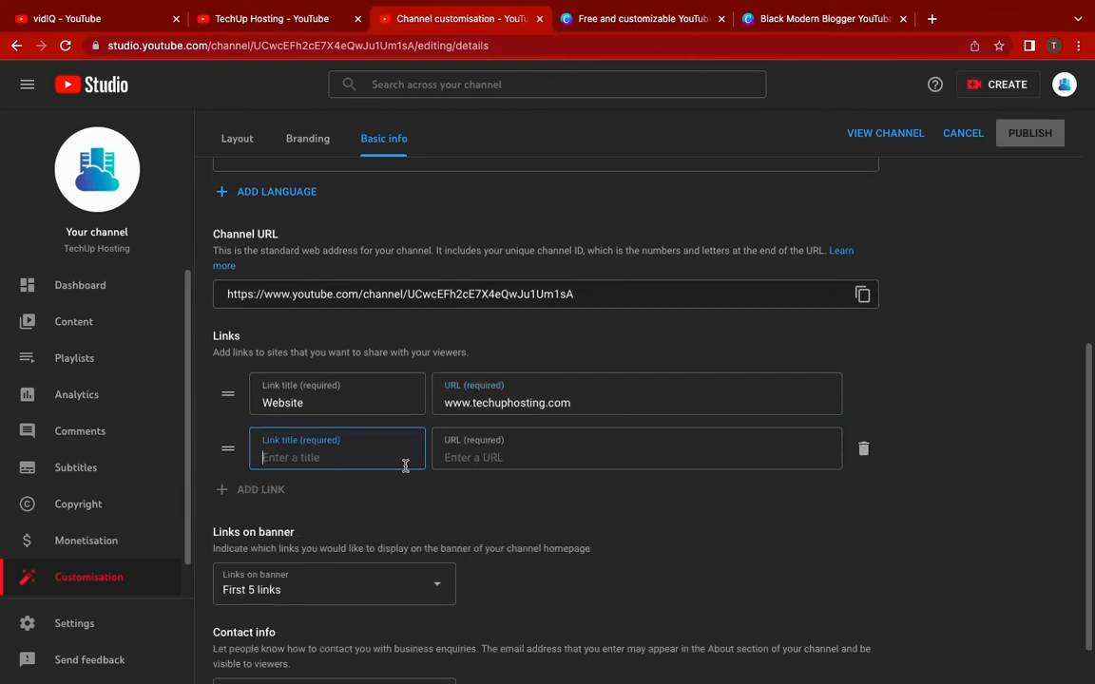
type("Facebook")
left_click(502, 460)
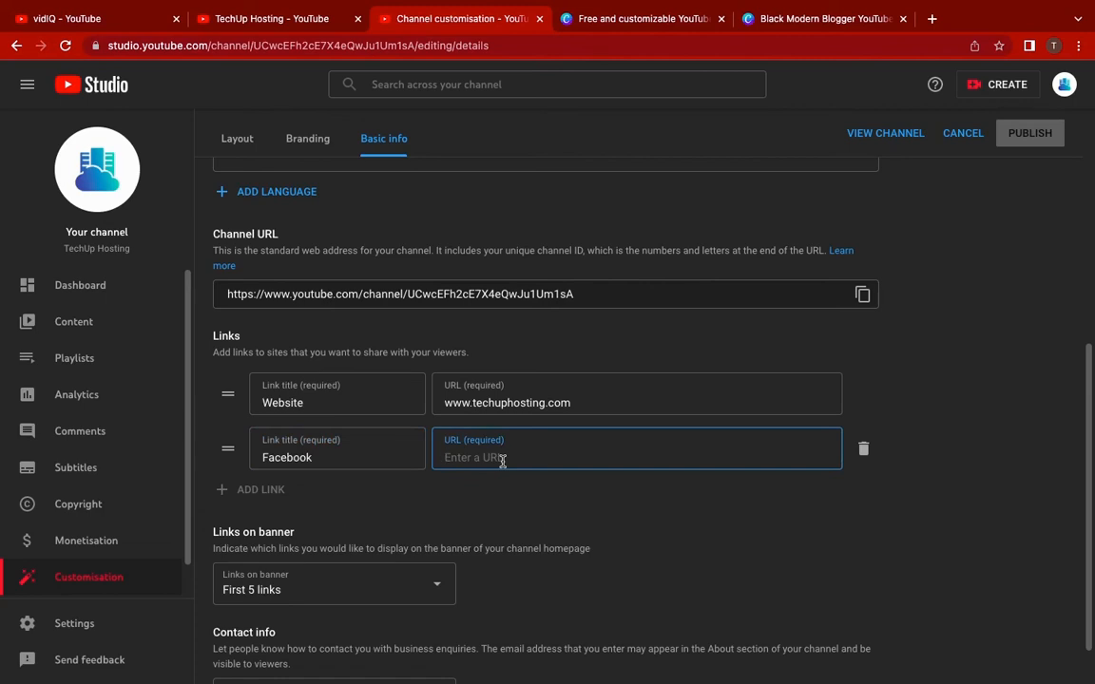
type("https://facebook.com/techuphosting")
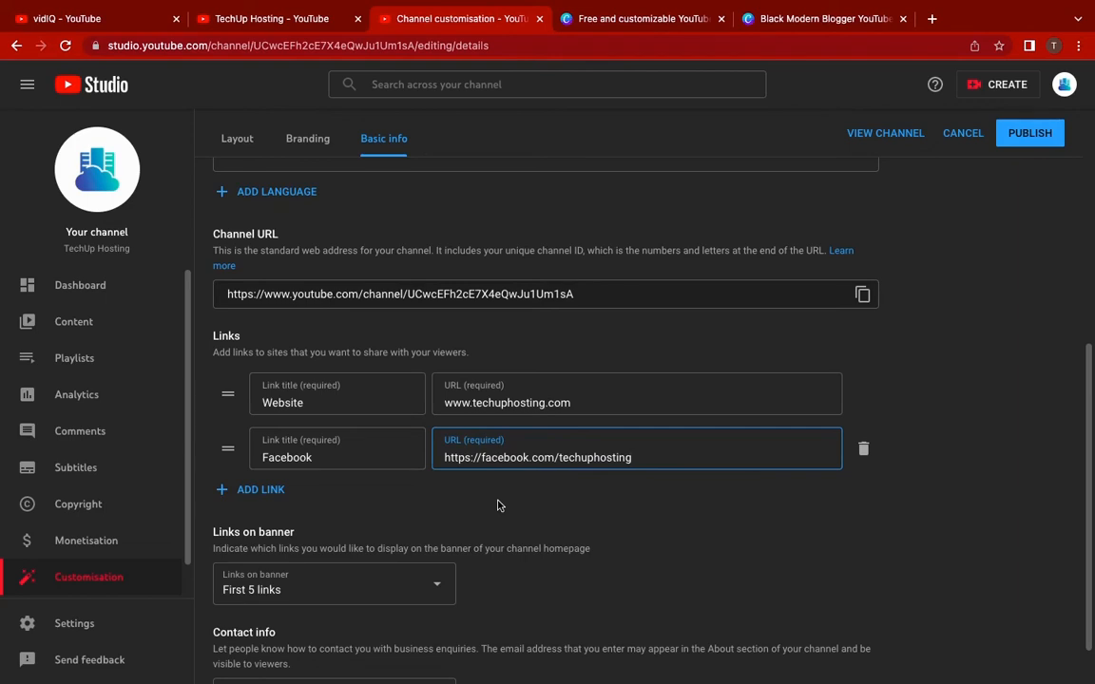
scroll(498, 506, "down", 1)
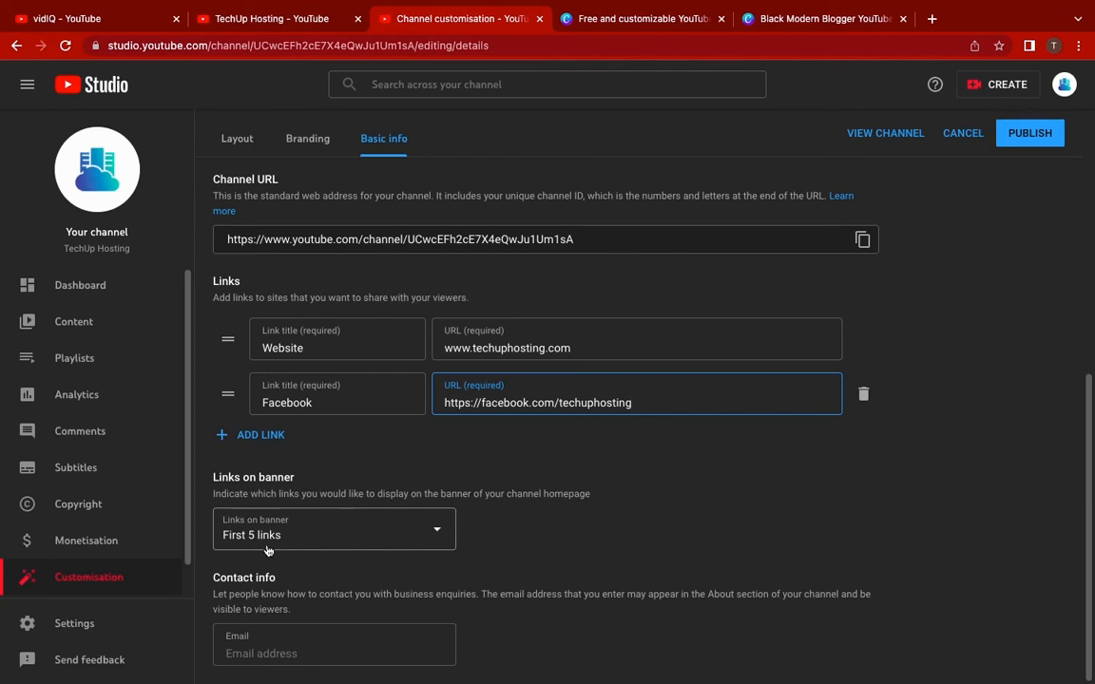
Set Links on banner to First 2 links and enter the channel's contact email
left_click(399, 530)
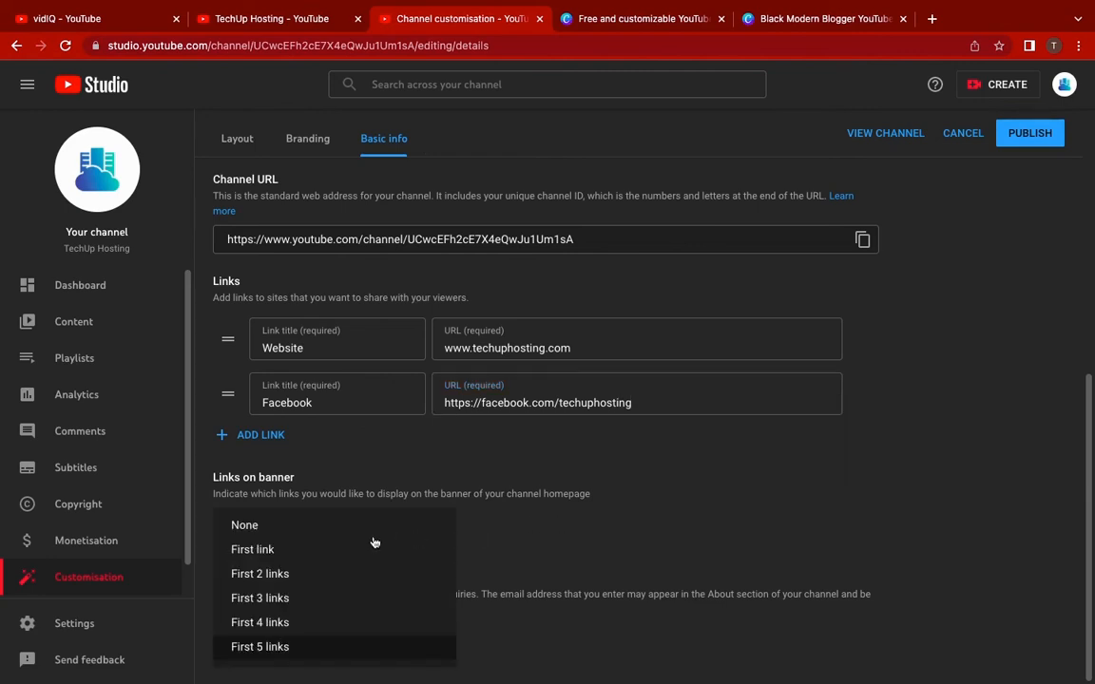
left_click(265, 575)
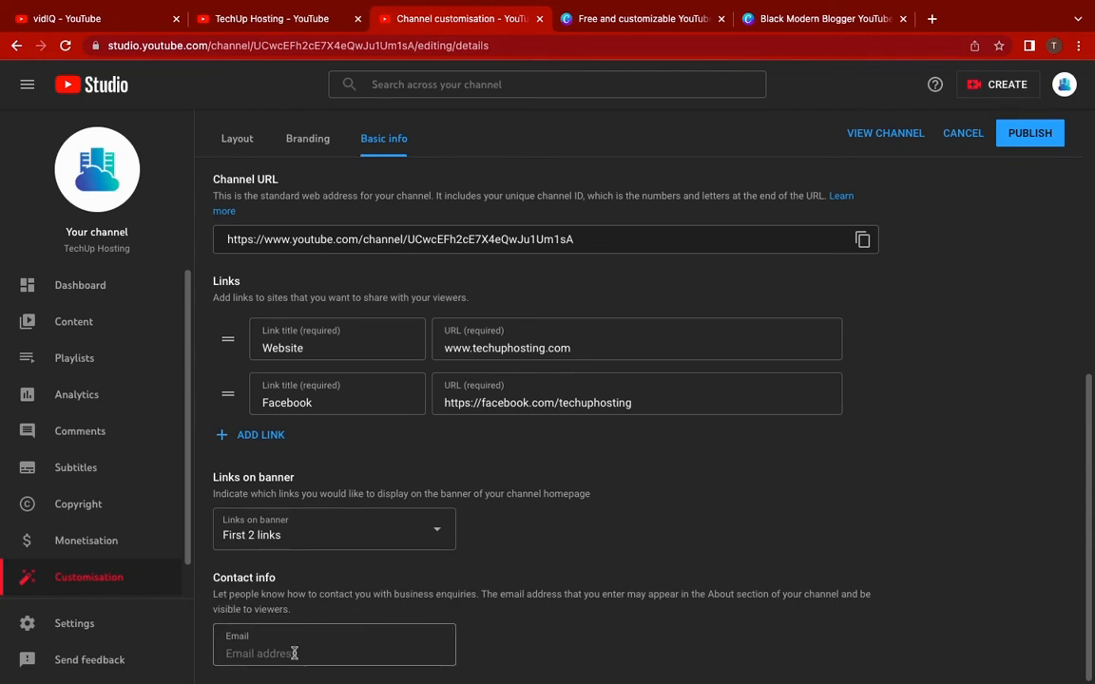
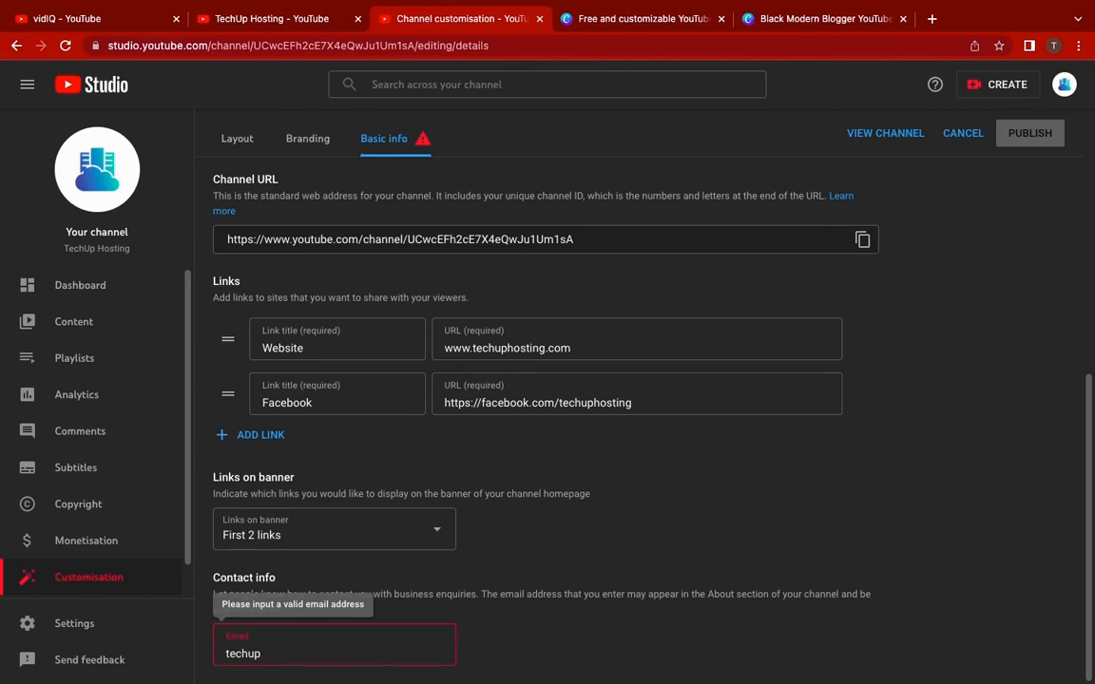
Publish the updated Basic info for the TechUp Hosting channel
scroll(516, 624, "up", 10)
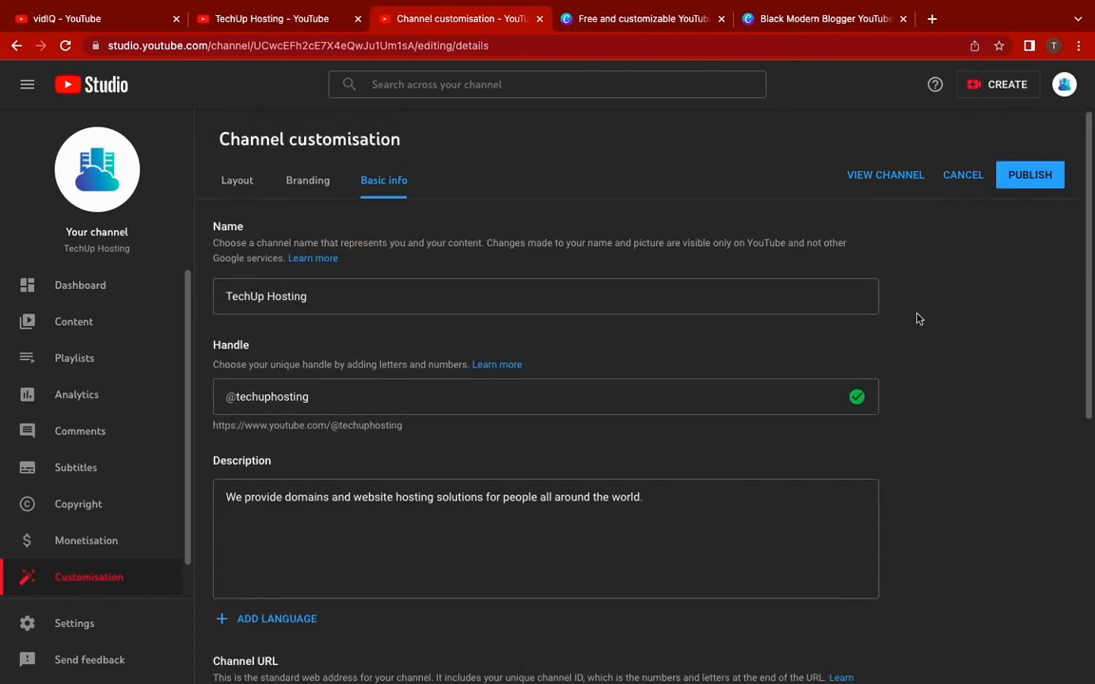
left_click(1033, 177)
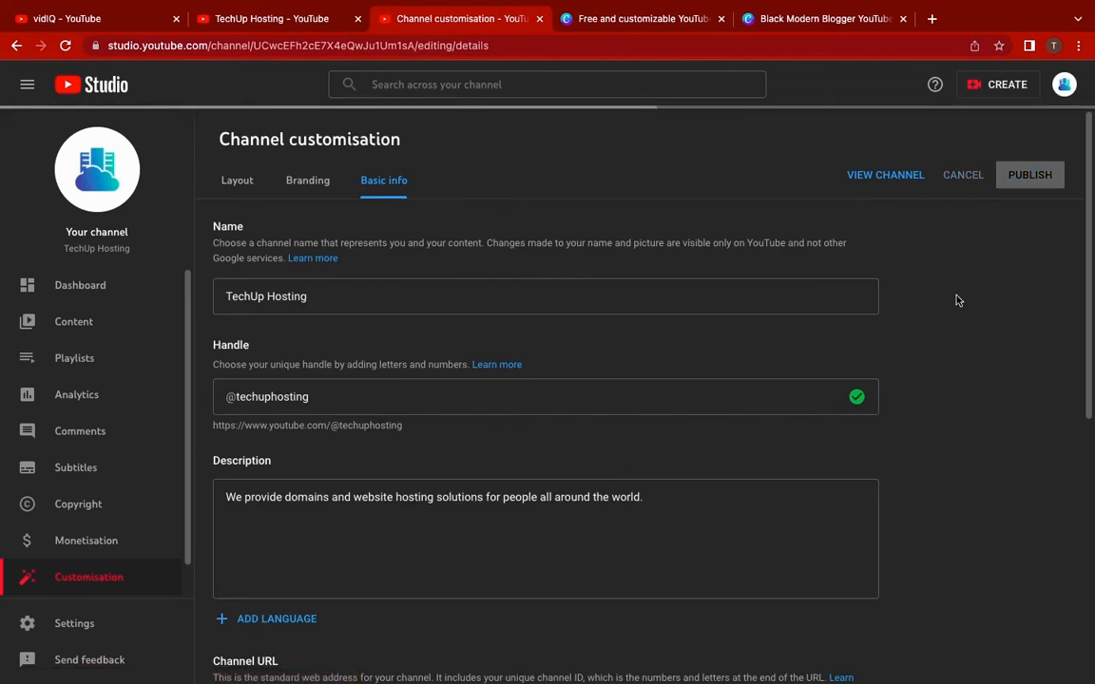
scroll(958, 300, "down", 5)
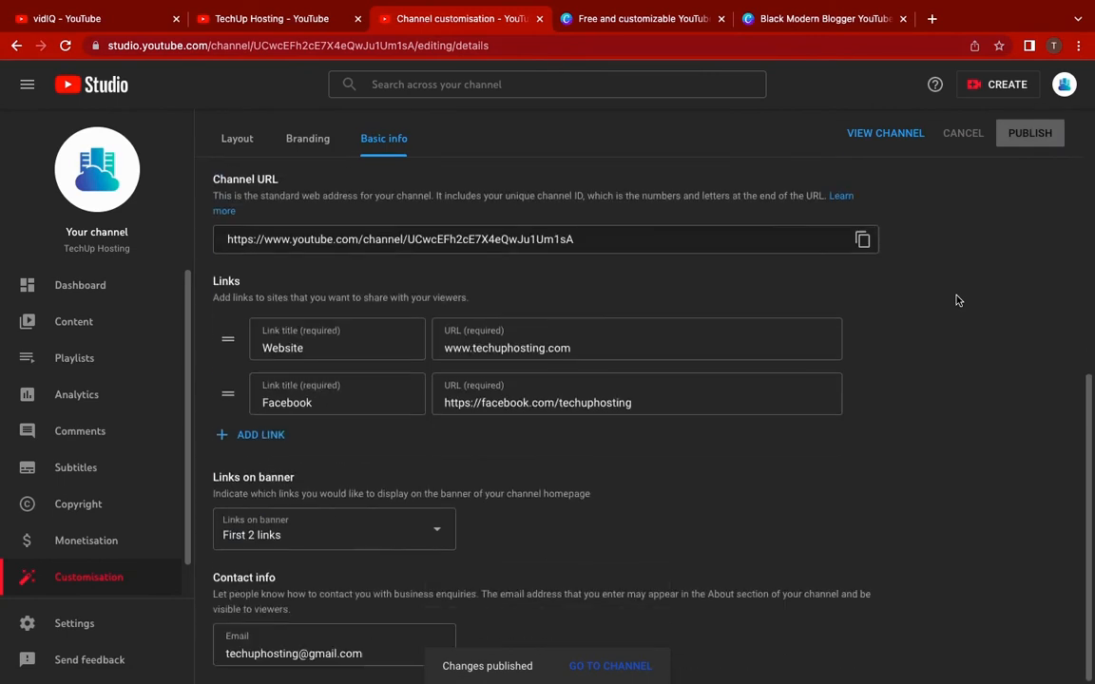
scroll(958, 300, "up", 5)
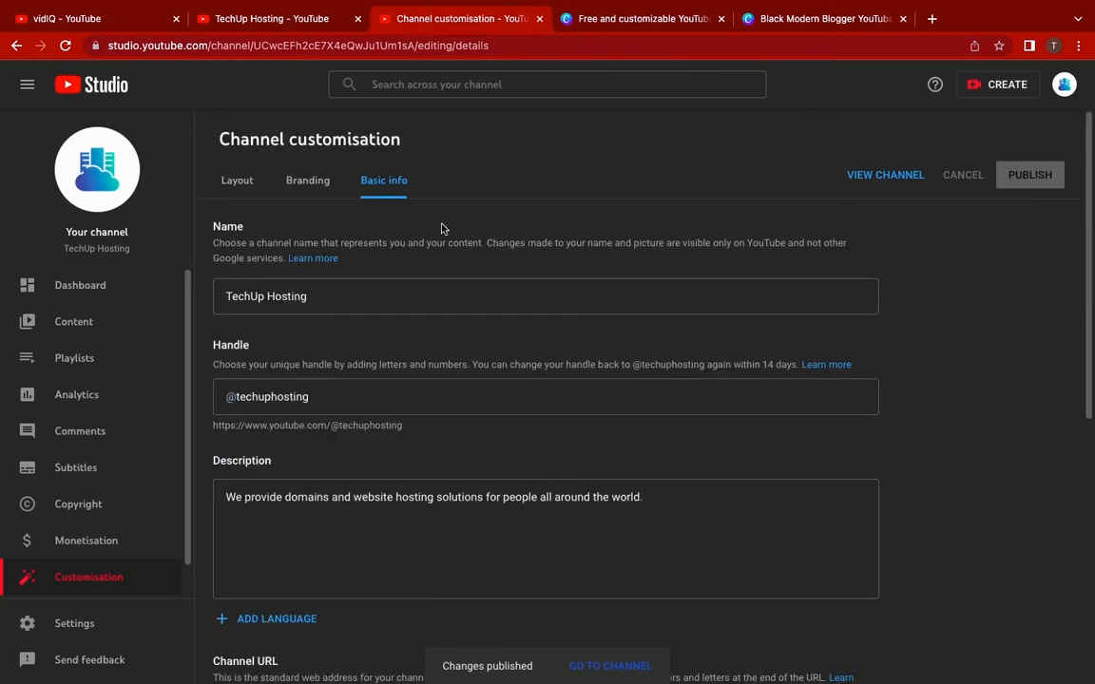
Reload the public TechUp Hosting page to see the new banner, cloud logo and links
left_click(269, 20)
left_click(65, 45)
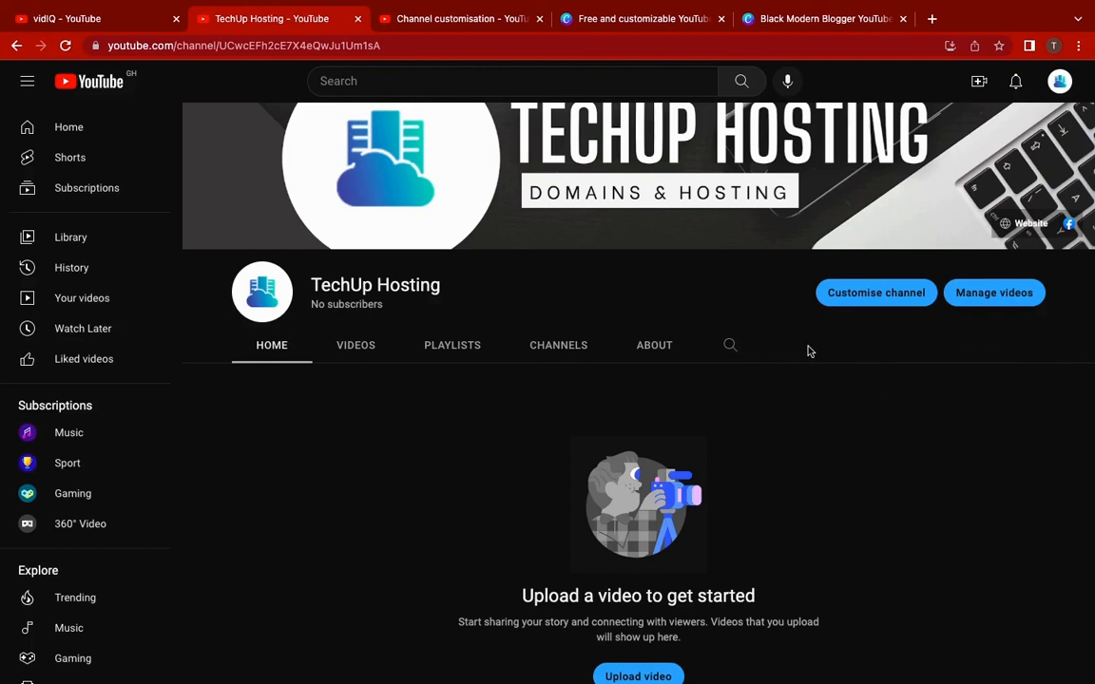
left_click(982, 82)
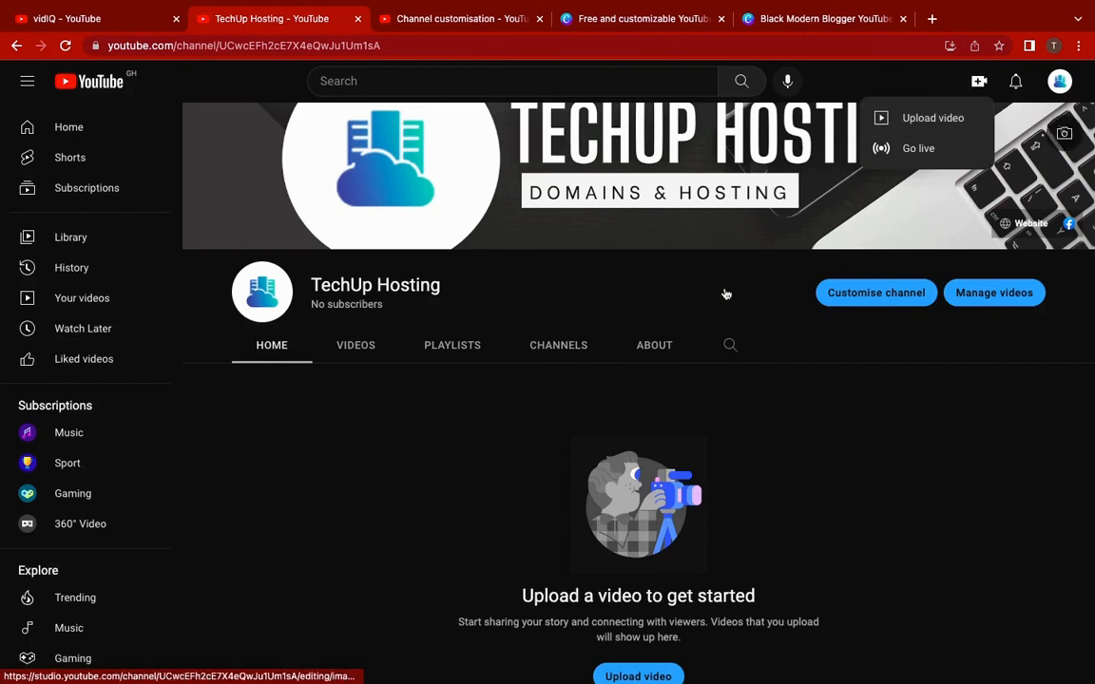
left_click(822, 349)
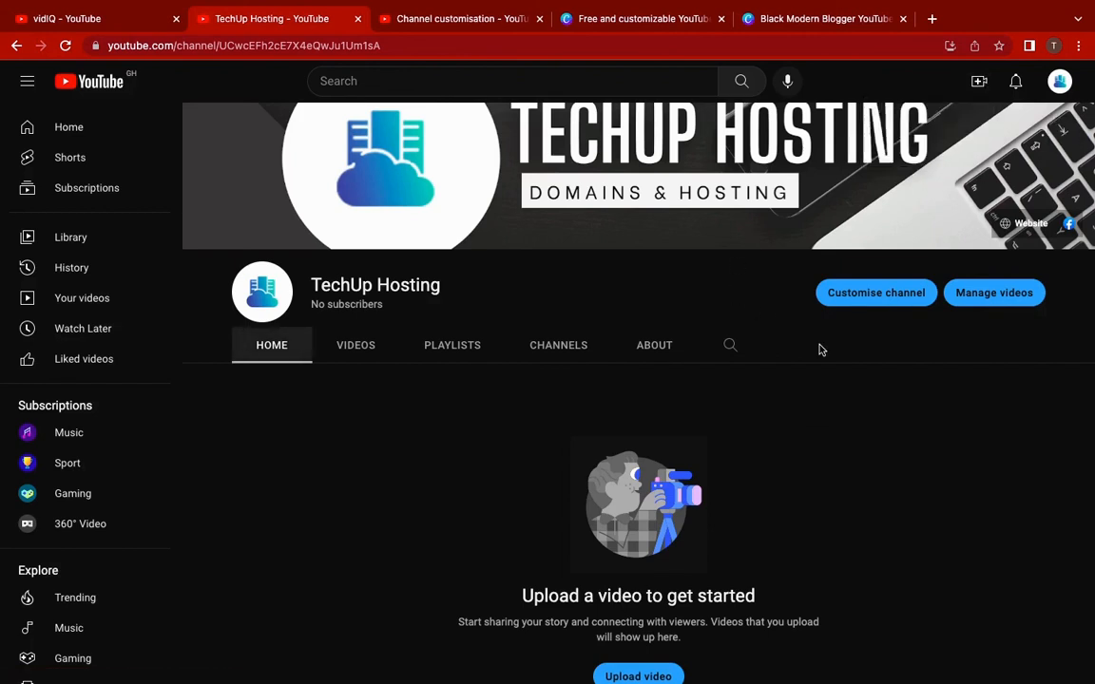